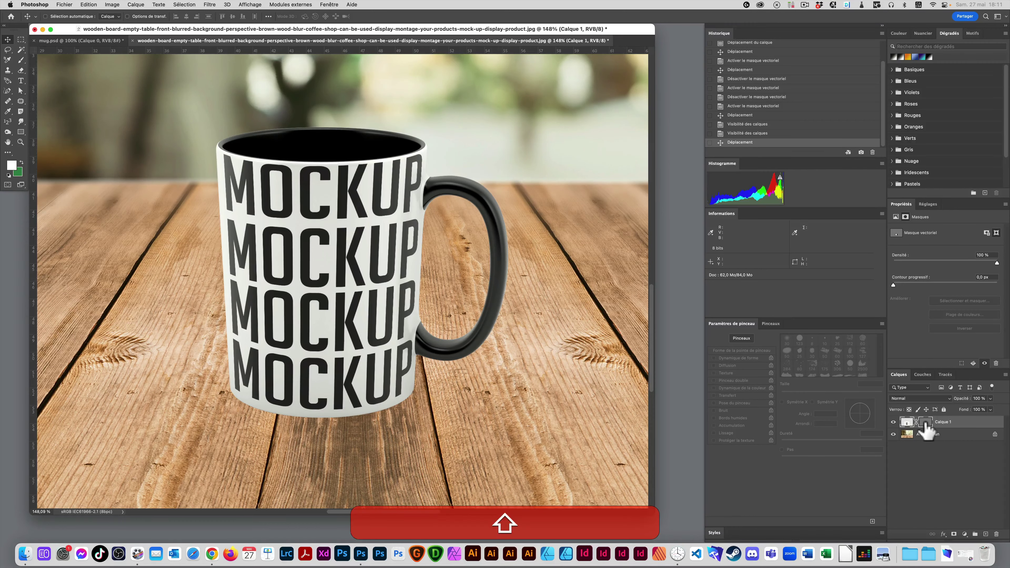
# Disable the vector mask on Calque 1 to view the full mug photo with its white background
pyautogui.keyDown('shift'); pyautogui.click(925, 423); pyautogui.keyUp('shift')
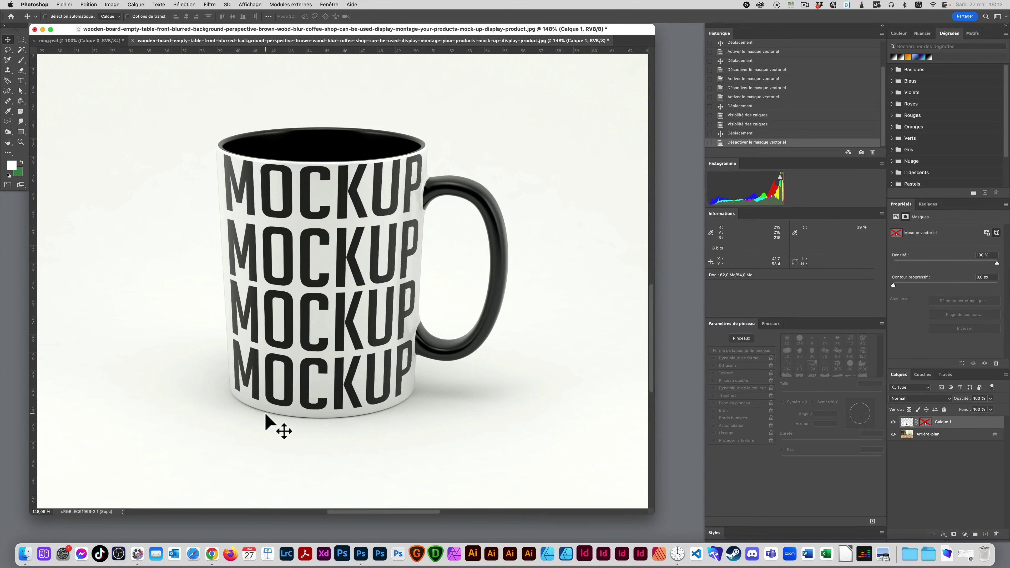
pyautogui.keyDown('alt'); pyautogui.click(333, 371); pyautogui.keyUp('alt')
pyautogui.keyDown('alt'); pyautogui.click(334, 371); pyautogui.keyUp('alt')
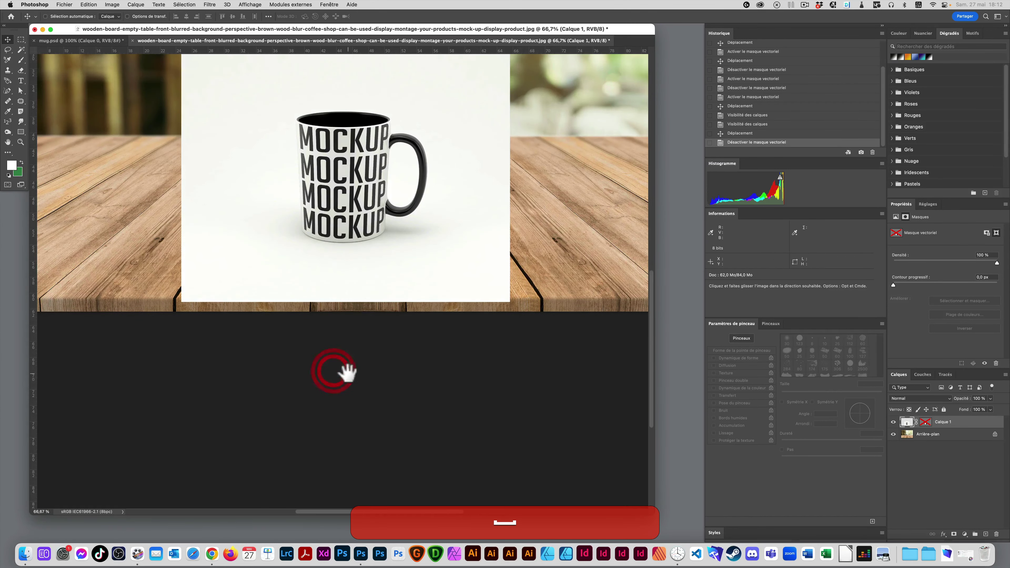
pyautogui.moveTo(369, 241); pyautogui.dragTo(366, 318)
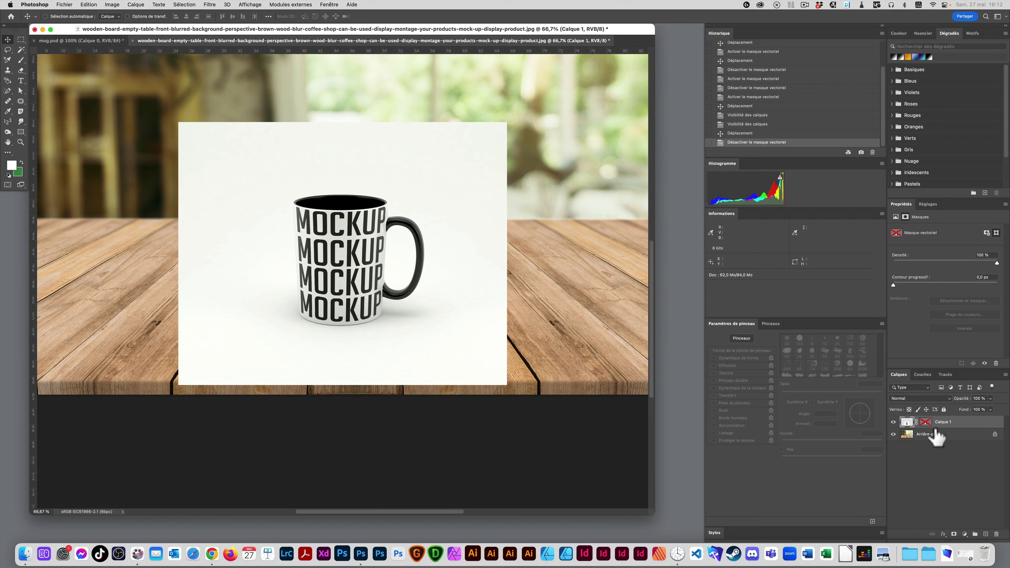
pyautogui.press('shift')
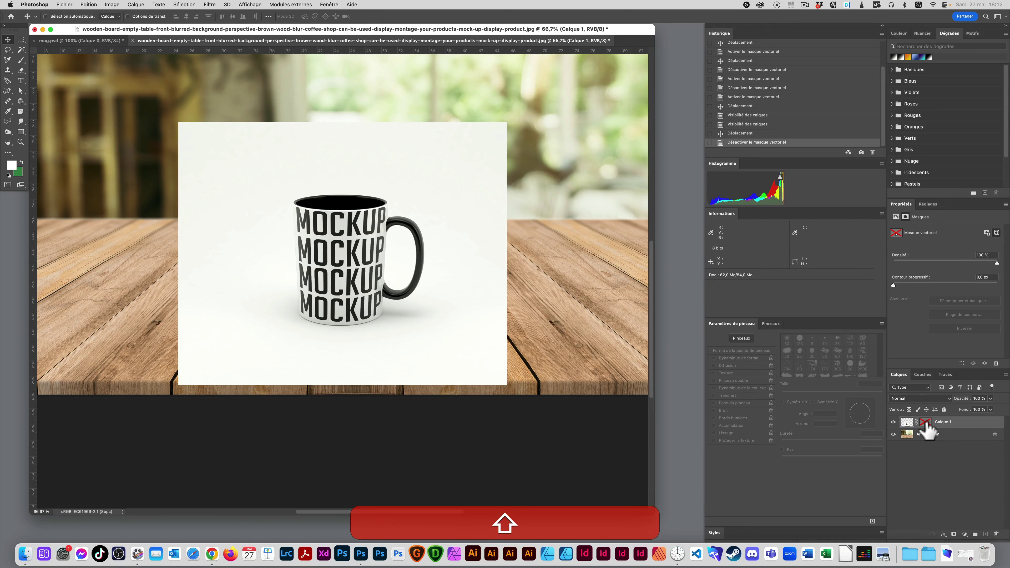
pyautogui.click(925, 422)
# Load the Calque 1 vector mask path as a selection around the mug
pyautogui.click(944, 374)
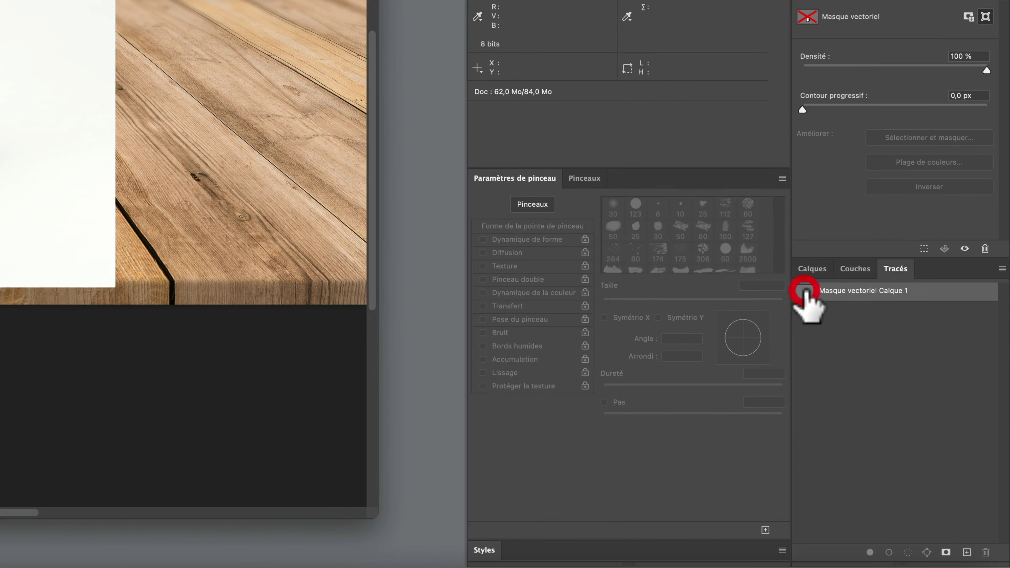
pyautogui.click(834, 296)
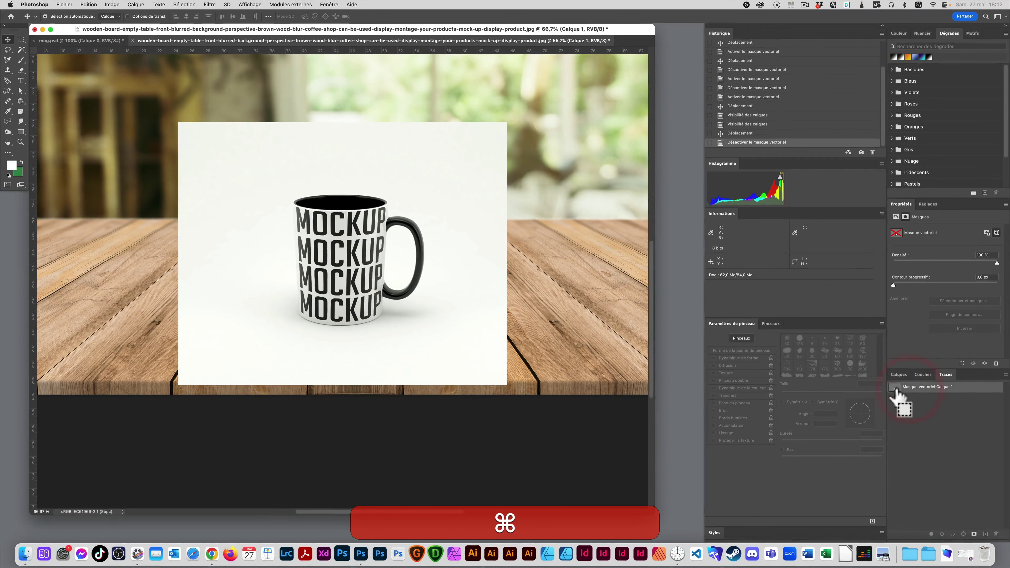
pyautogui.keyDown('super'); pyautogui.click(895, 388); pyautogui.keyUp('super')
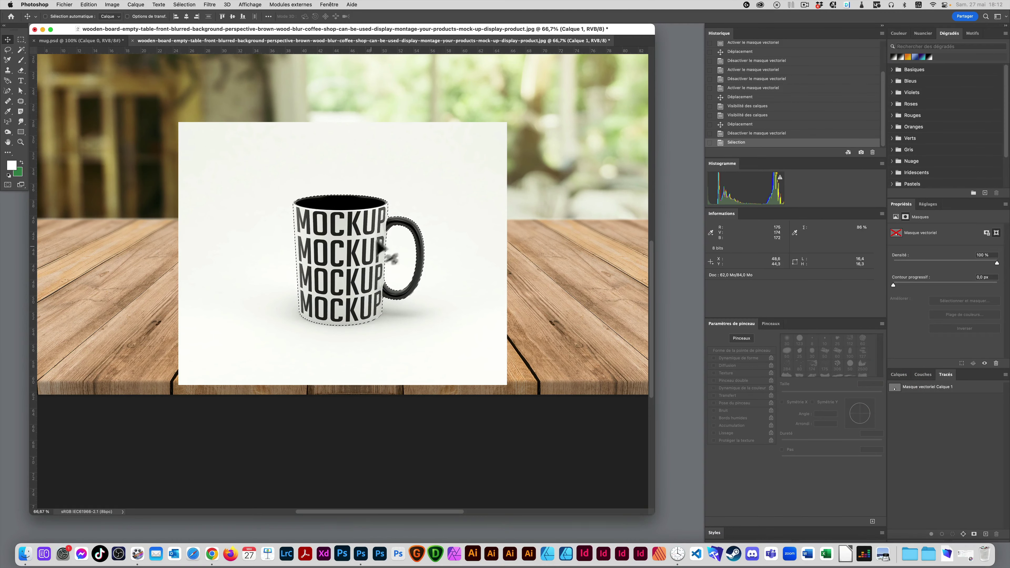
# Re-enable the vector mask on Calque 1 and clear the mug selection
pyautogui.click(899, 375)
pyautogui.click(940, 460)
pyautogui.keyDown('shift'); pyautogui.click(926, 421); pyautogui.keyUp('shift')
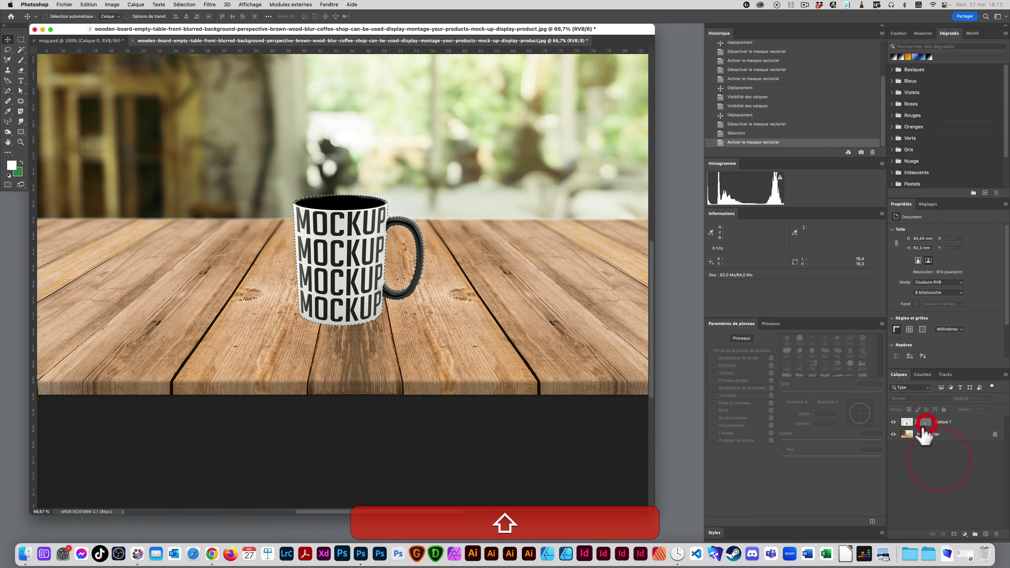
pyautogui.press('super+d')
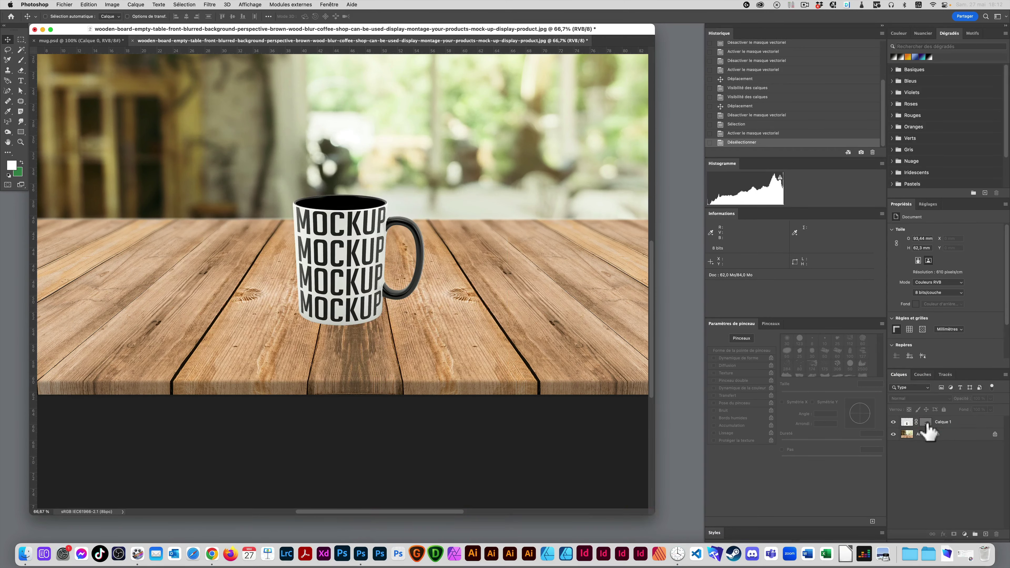
# Duplicate Calque 1 together with its vector mask and hide the original layer
pyautogui.click(907, 424)
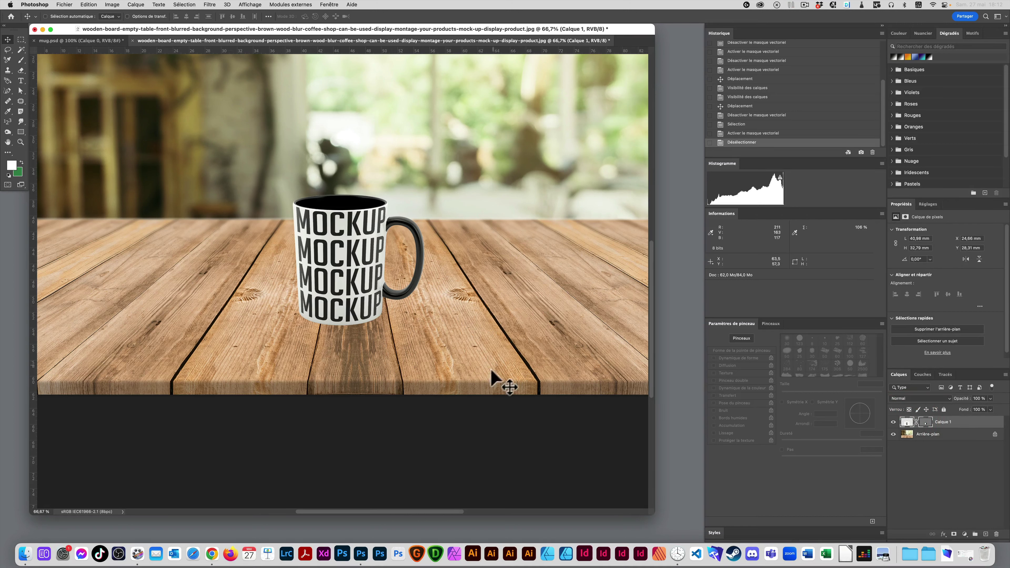
pyautogui.press('super')
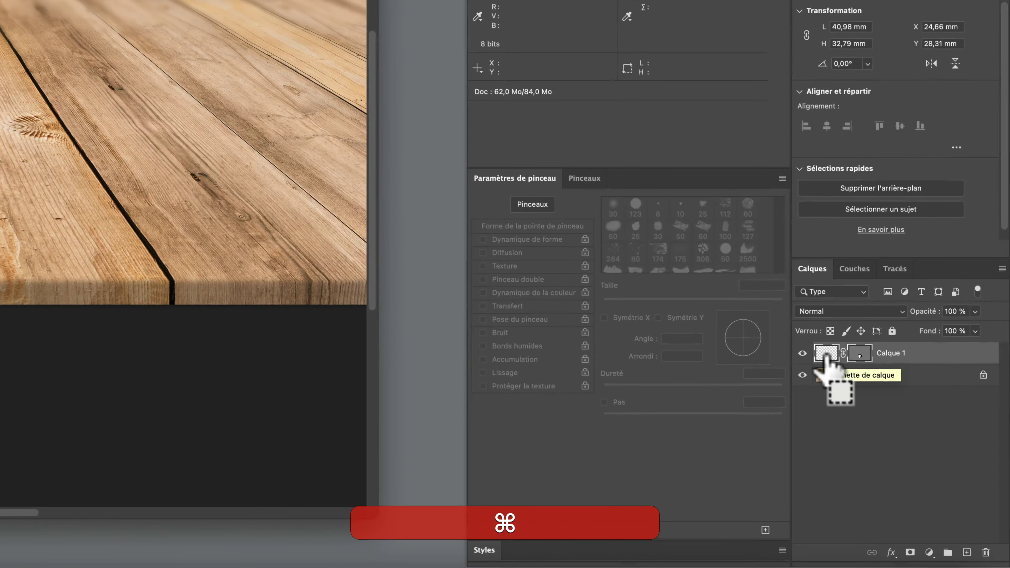
pyautogui.press('super+j')
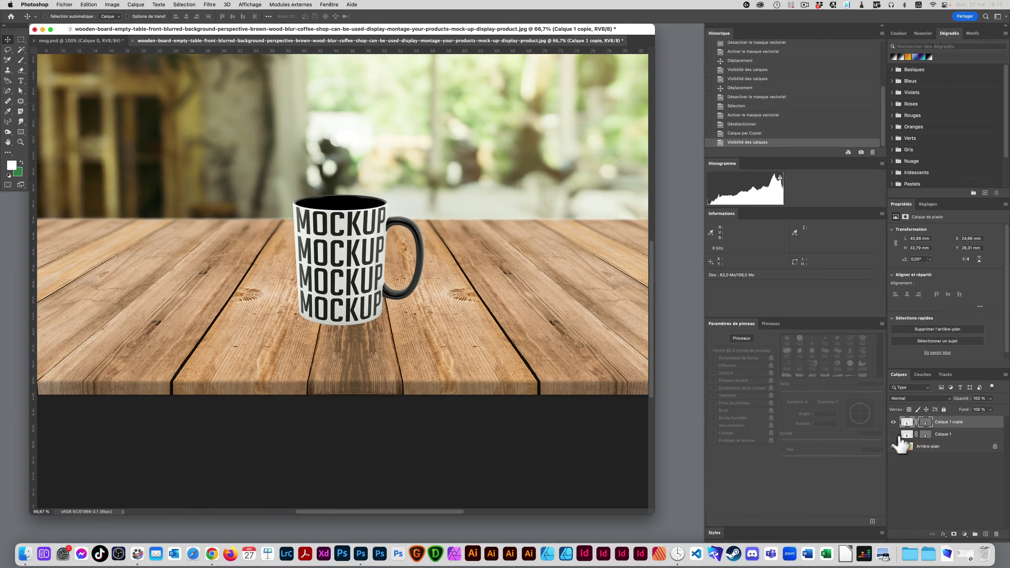
pyautogui.click(894, 446)
# Load the vector mask of Calque 1 copie as a selection and delete the mask from the layer
pyautogui.keyDown('super'); pyautogui.click(926, 422); pyautogui.keyUp('super')
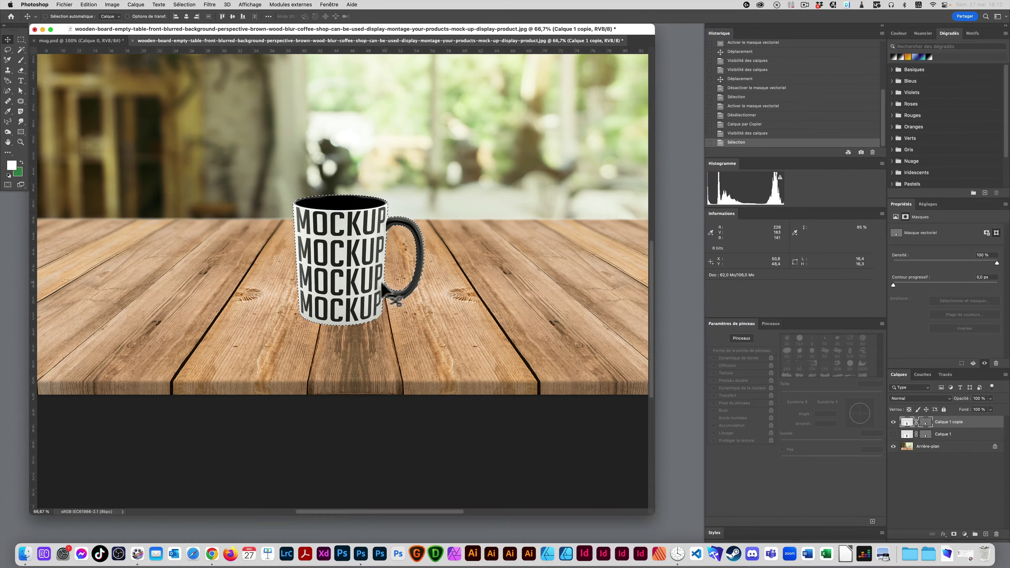
pyautogui.press('super')
pyautogui.keyDown('super'); pyautogui.click(927, 424); pyautogui.keyUp('super')
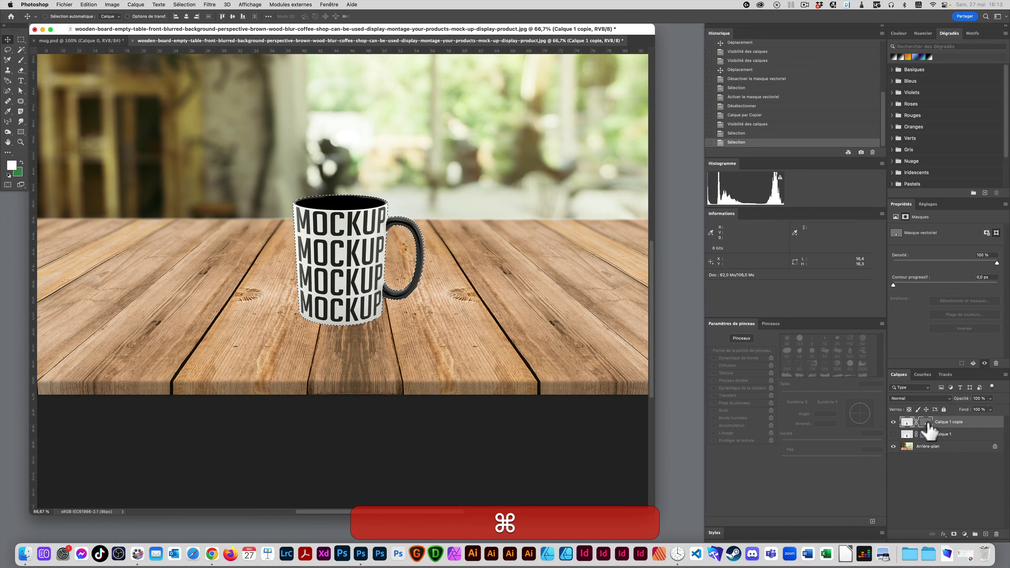
pyautogui.click(996, 534)
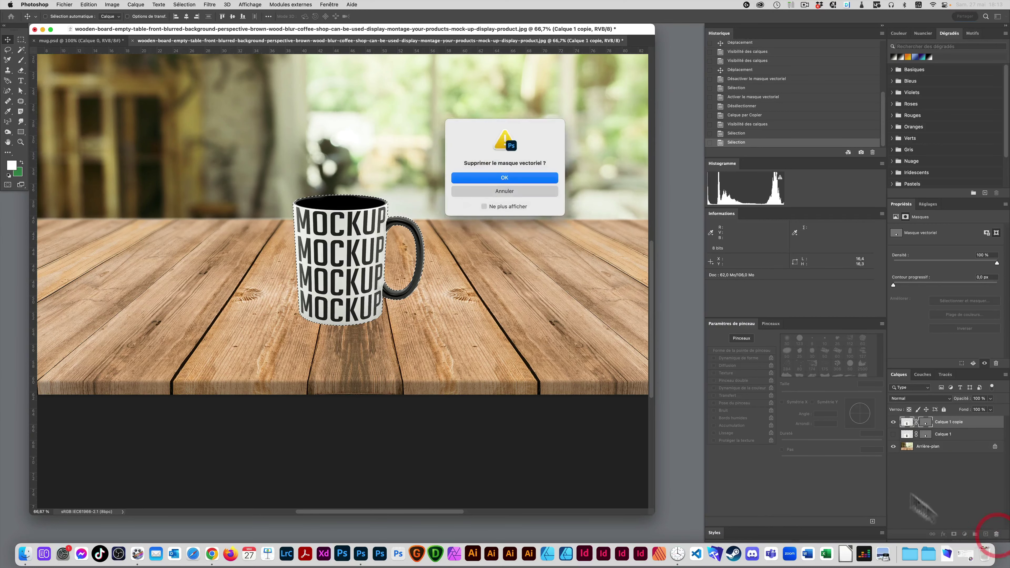
pyautogui.click(508, 177)
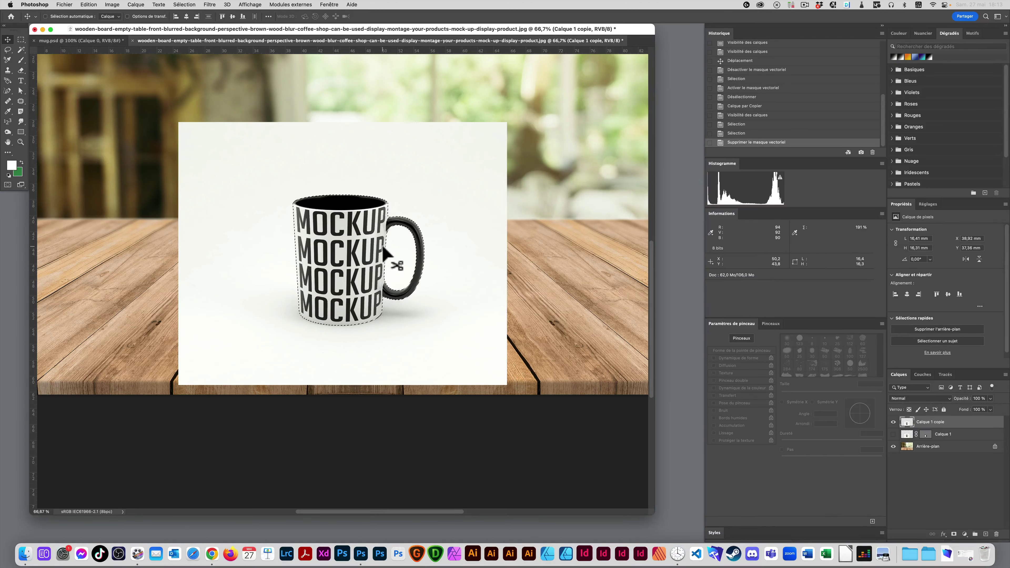
# Invert the mug selection and add it as a layer mask on Calque 1 copie
pyautogui.press('super')
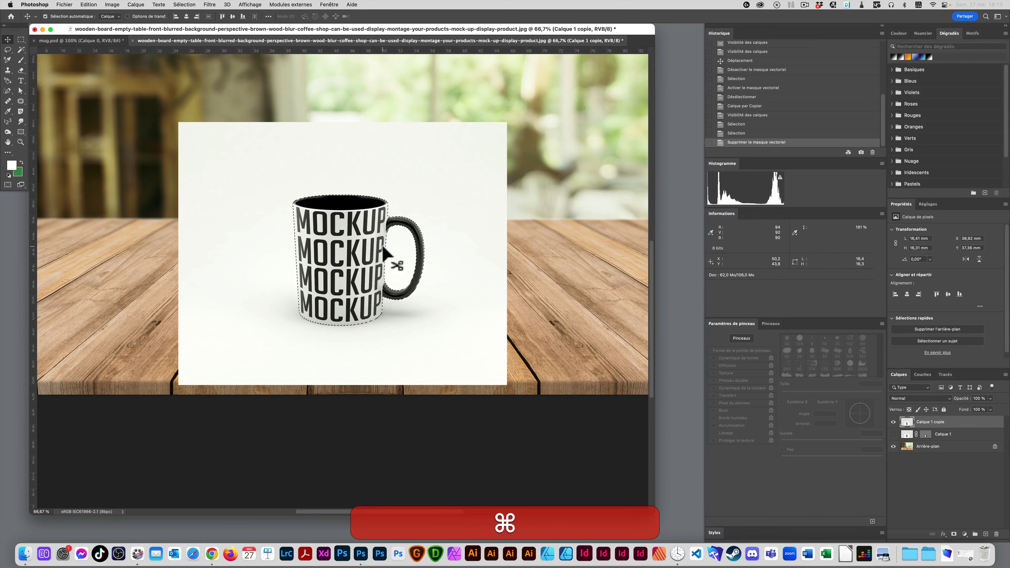
pyautogui.press('shift+super+i')
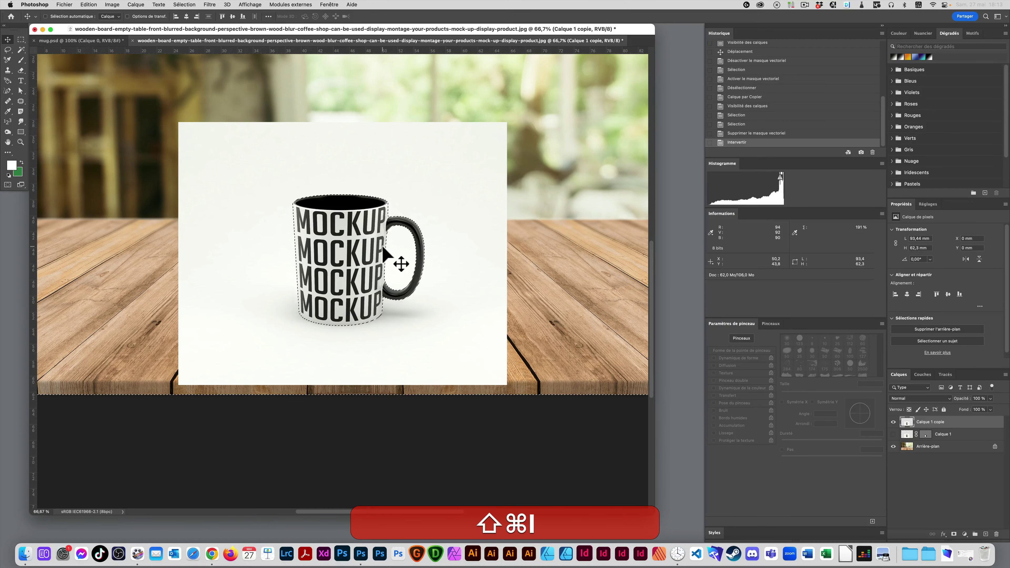
pyautogui.click(953, 534)
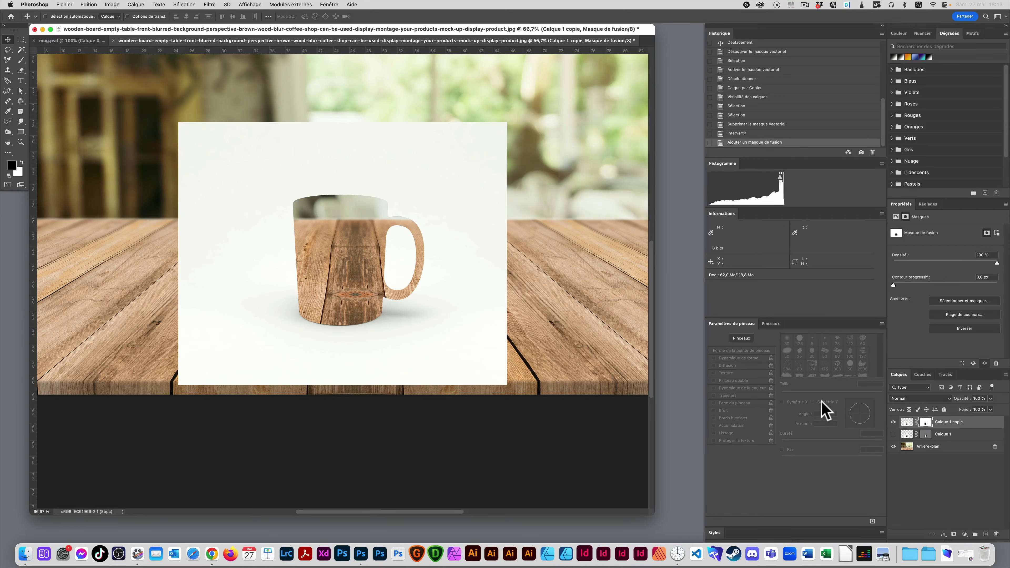
# Show Calque 1 again and move Calque 1 copie beneath it in the layer order
pyautogui.click(893, 434)
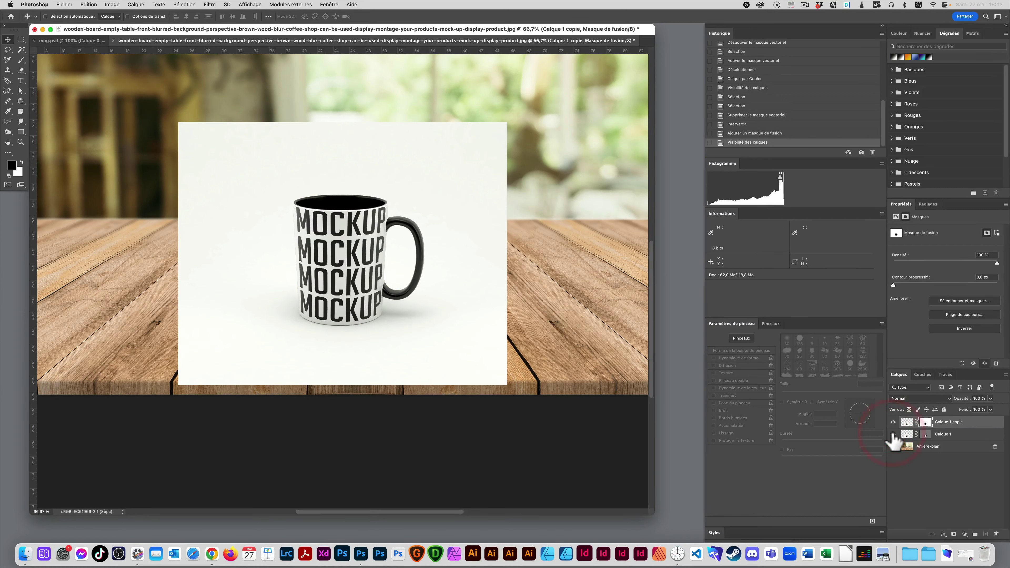
pyautogui.click(907, 422)
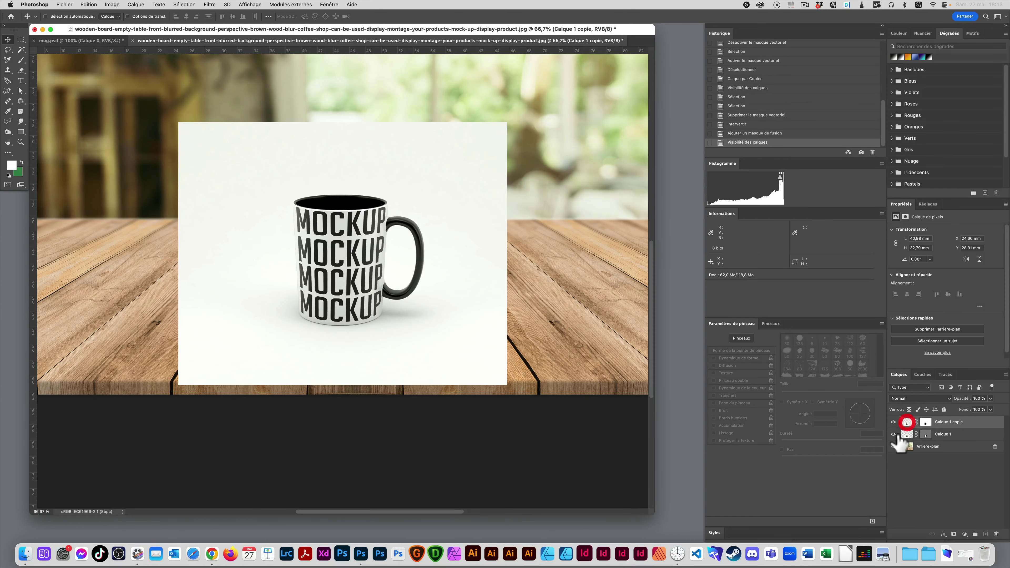
pyautogui.click(894, 434)
pyautogui.click(894, 422)
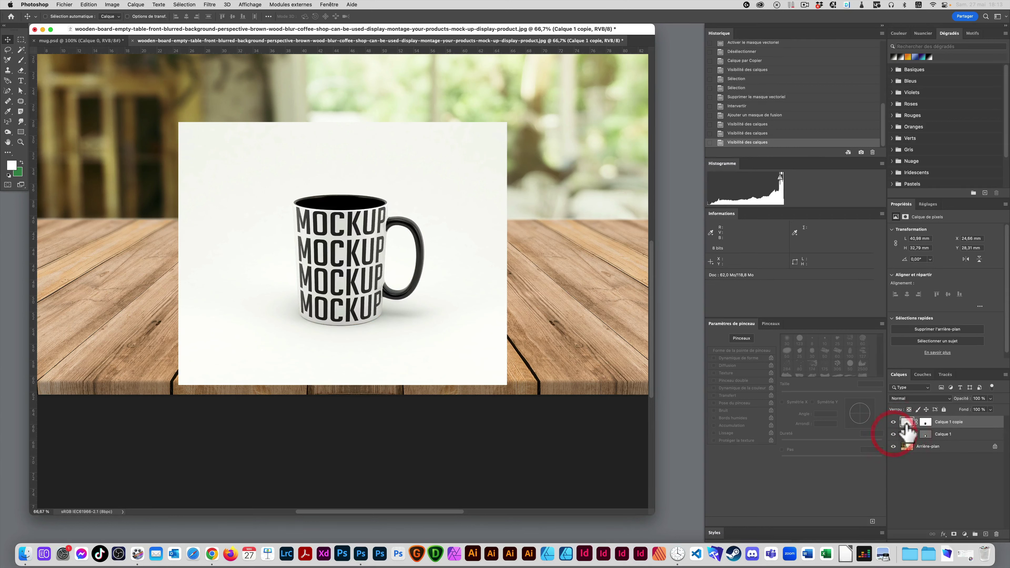
pyautogui.moveTo(903, 423); pyautogui.dragTo(906, 445)
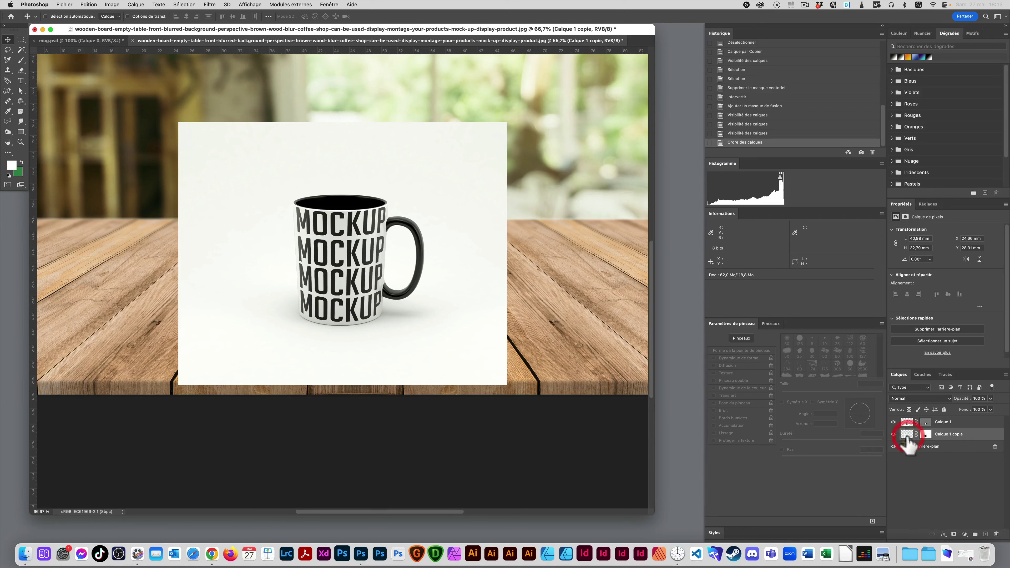
# Set the blend mode of Calque 1 copie to Produit and hide Calque 1 to inspect the shadow on the table
pyautogui.click(907, 398)
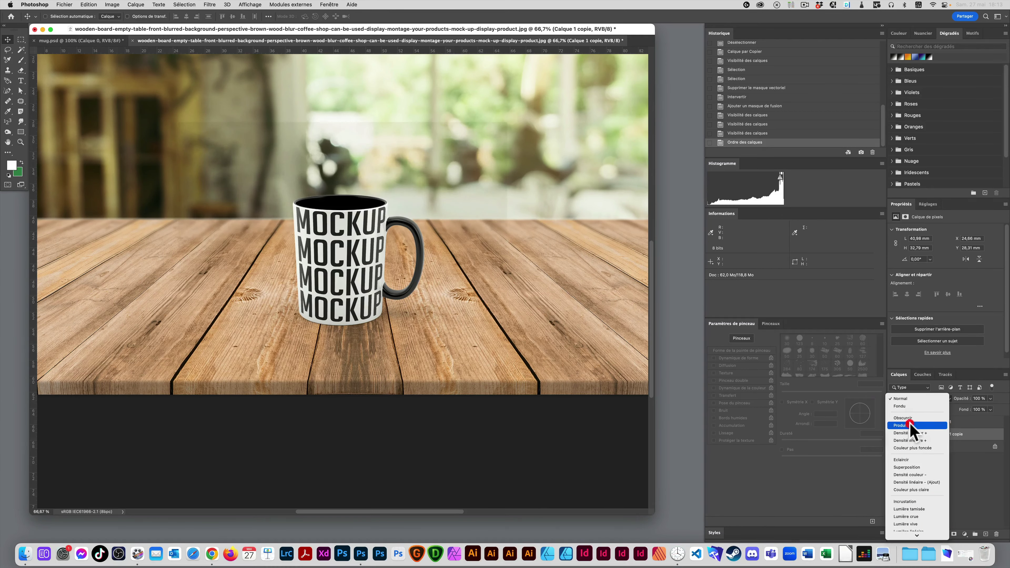
pyautogui.click(910, 426)
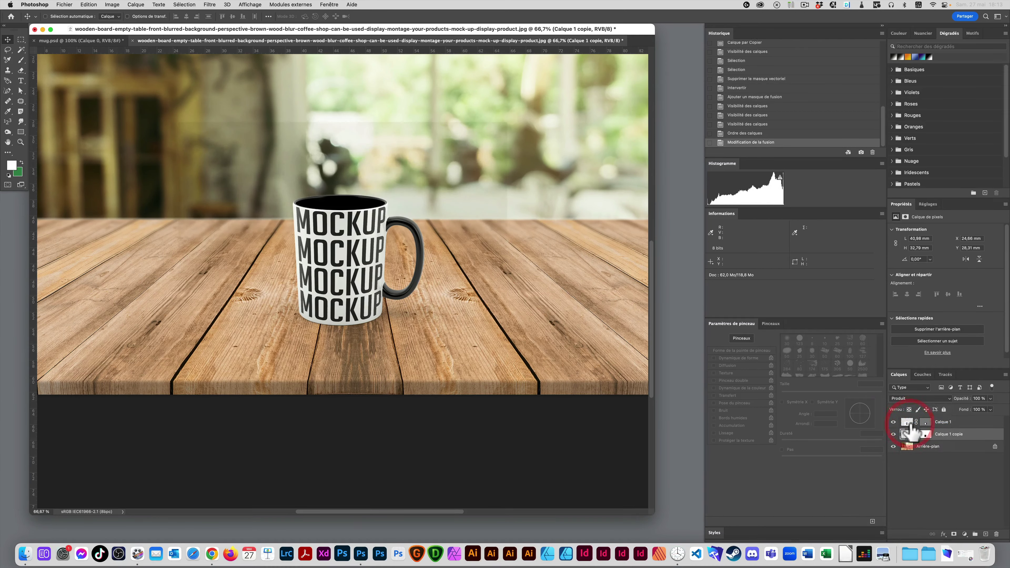
pyautogui.click(894, 422)
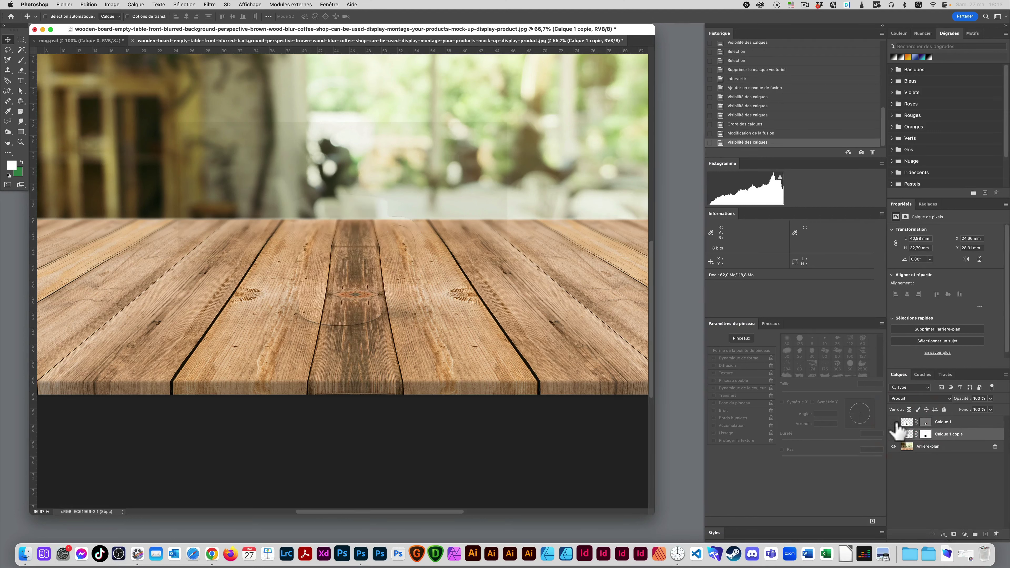
pyautogui.press('super+space')
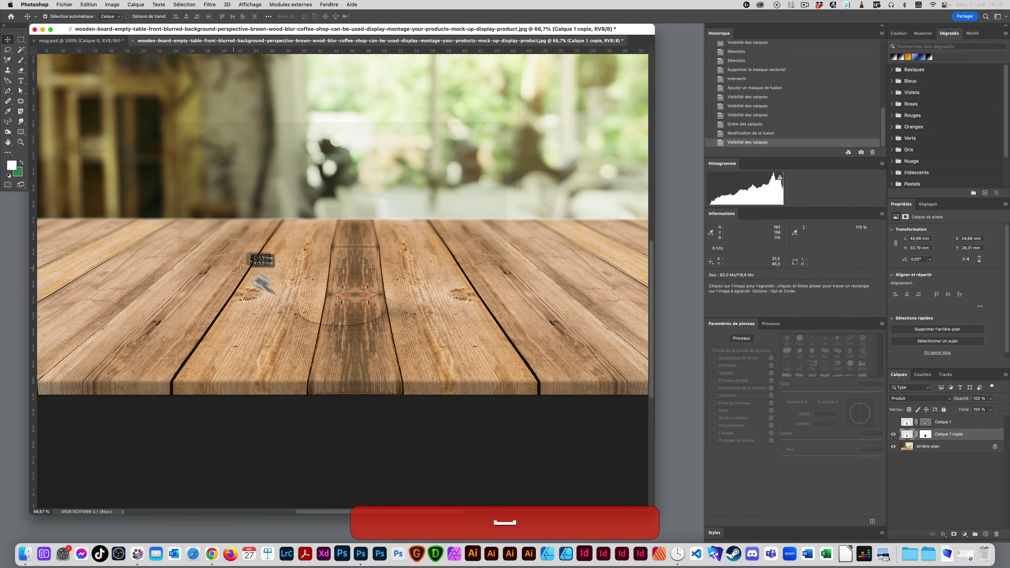
pyautogui.click(464, 356)
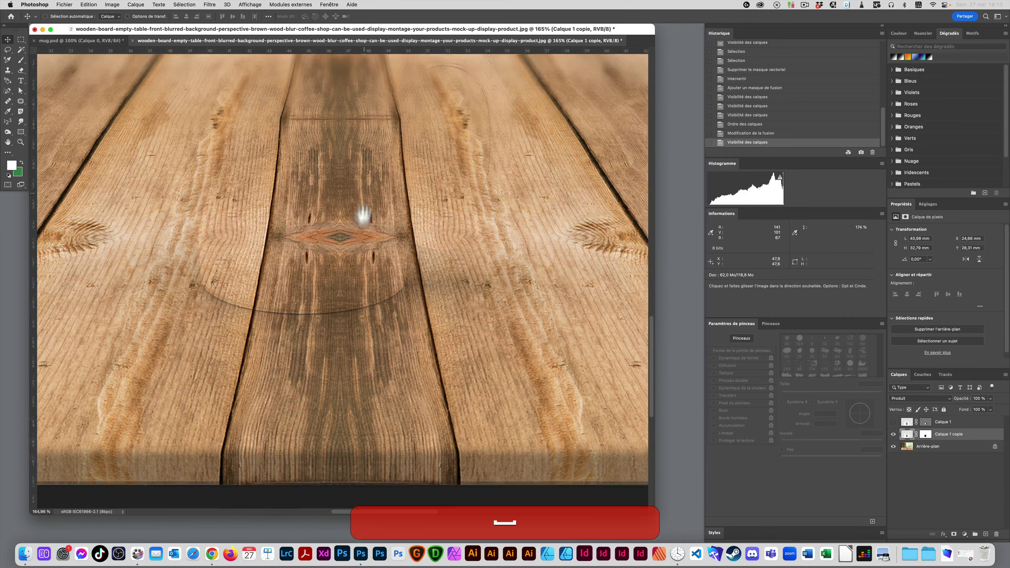
pyautogui.moveTo(361, 216); pyautogui.dragTo(333, 369)
pyautogui.moveTo(424, 212); pyautogui.dragTo(402, 303)
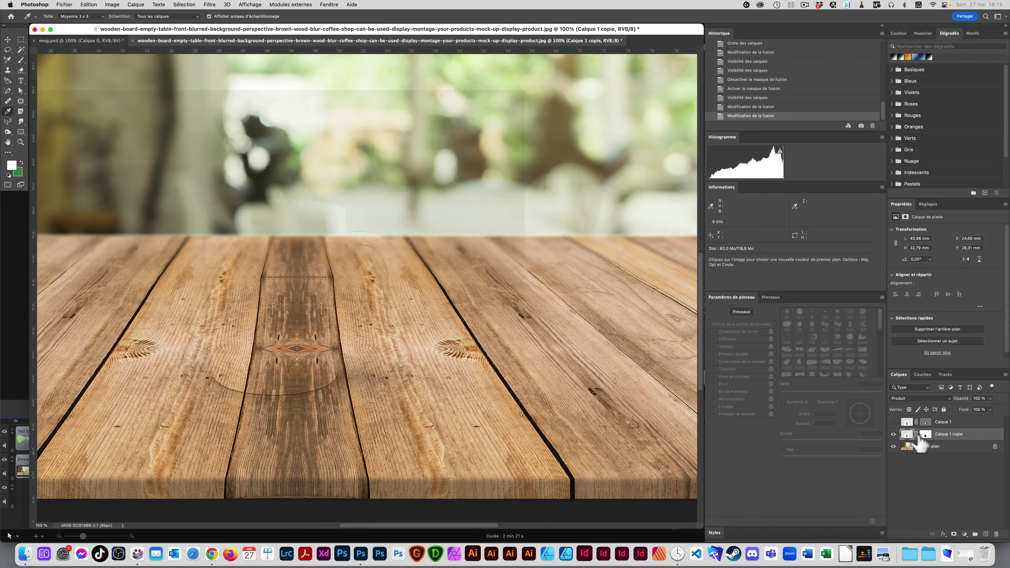
# Set Calque 1 copie to Normal blending and place a colour sampler on its white background, above and to the right of the mug
pyautogui.click(918, 399)
pyautogui.click(906, 372)
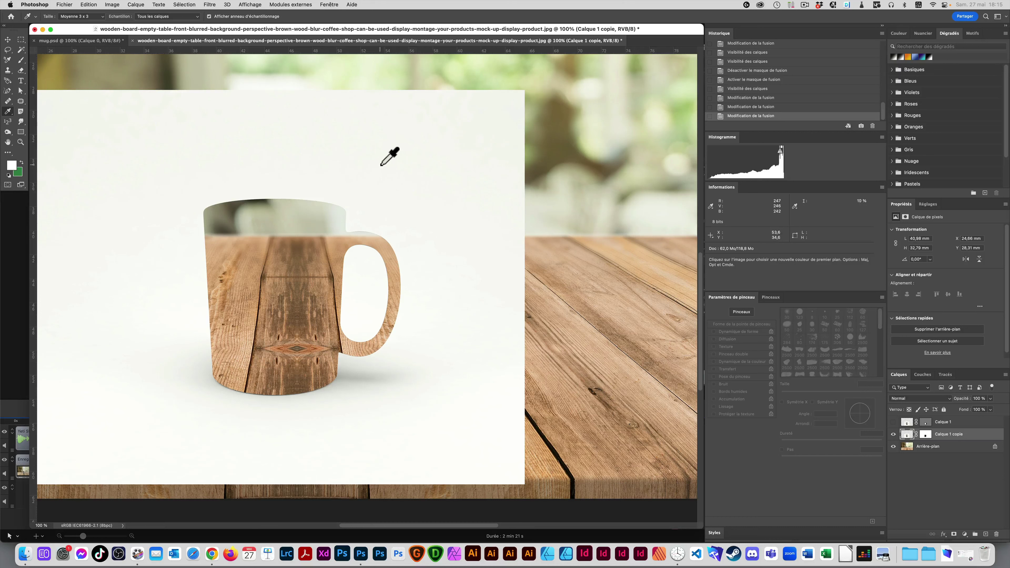
pyautogui.click(7, 113)
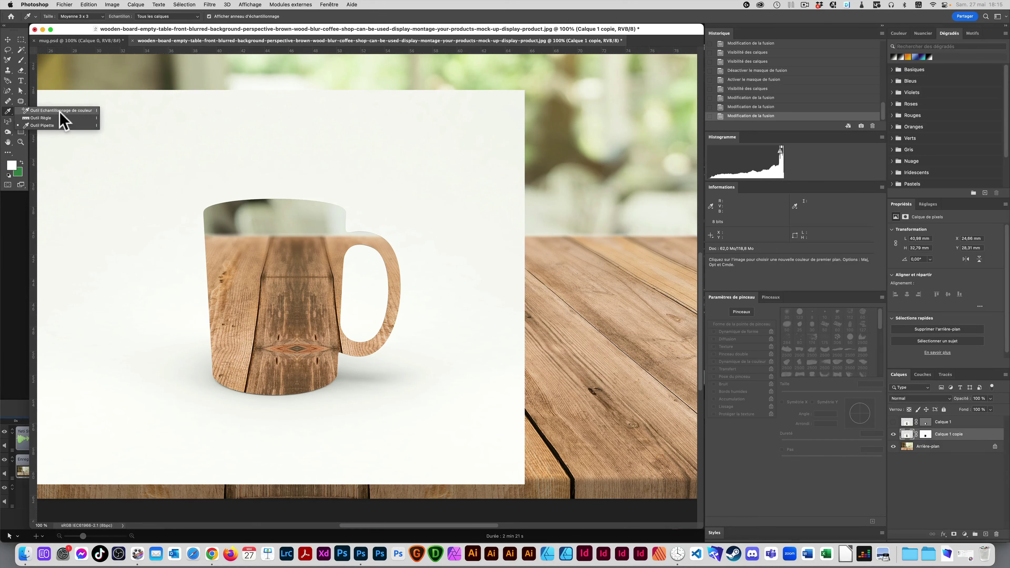
pyautogui.click(50, 111)
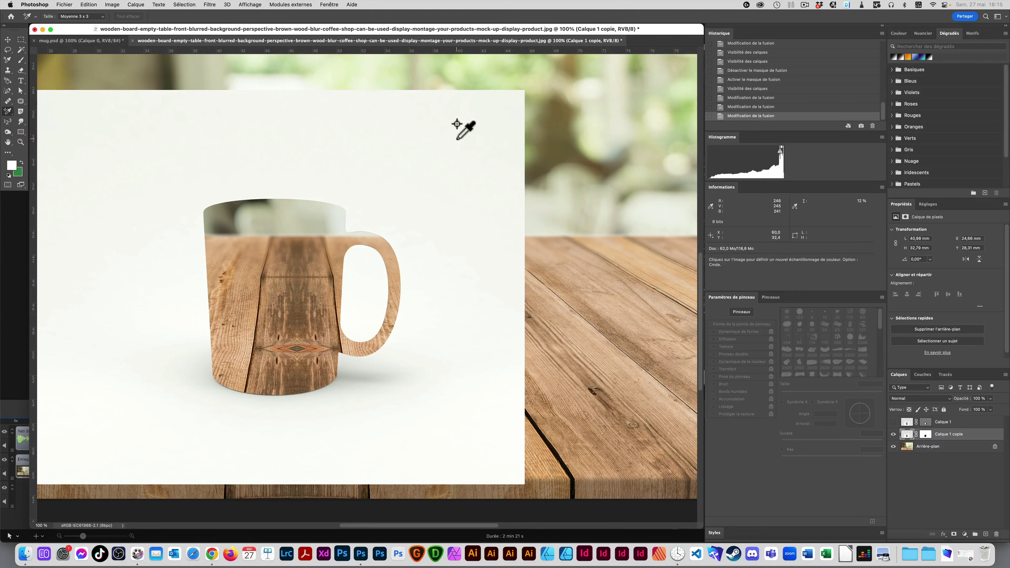
pyautogui.click(7, 112)
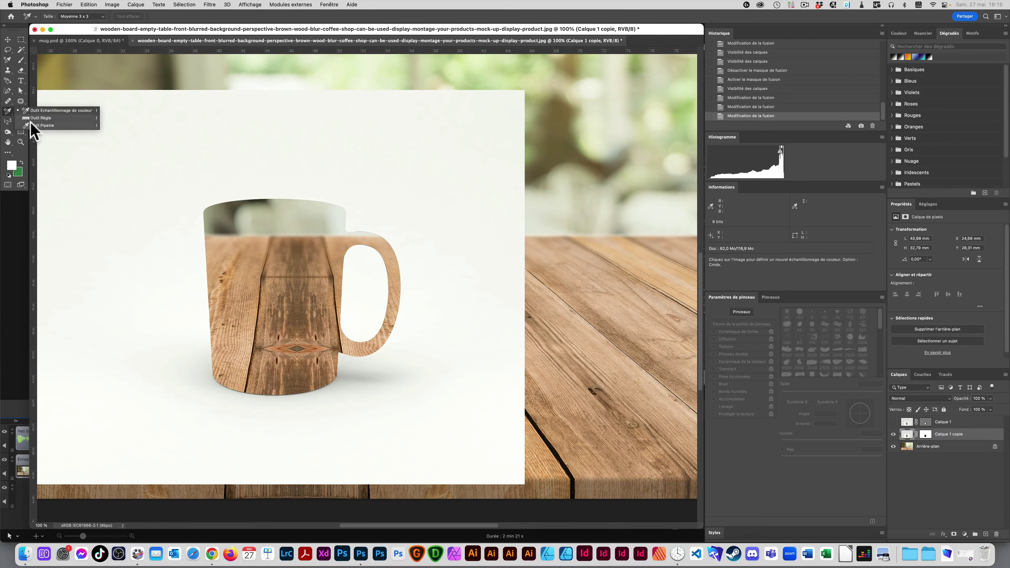
pyautogui.click(32, 120)
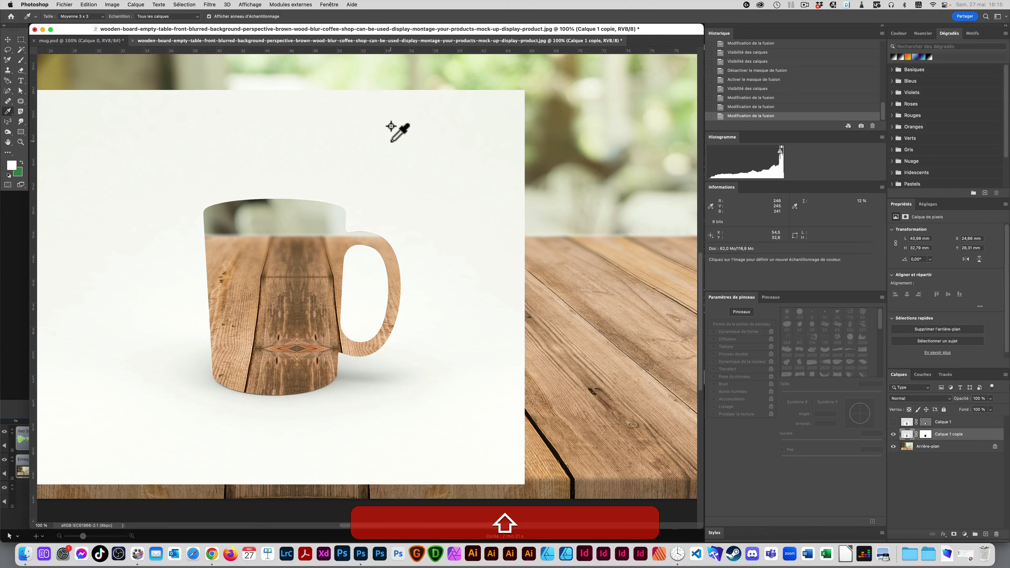
pyautogui.keyDown('shift'); pyautogui.click(460, 146); pyautogui.keyUp('shift')
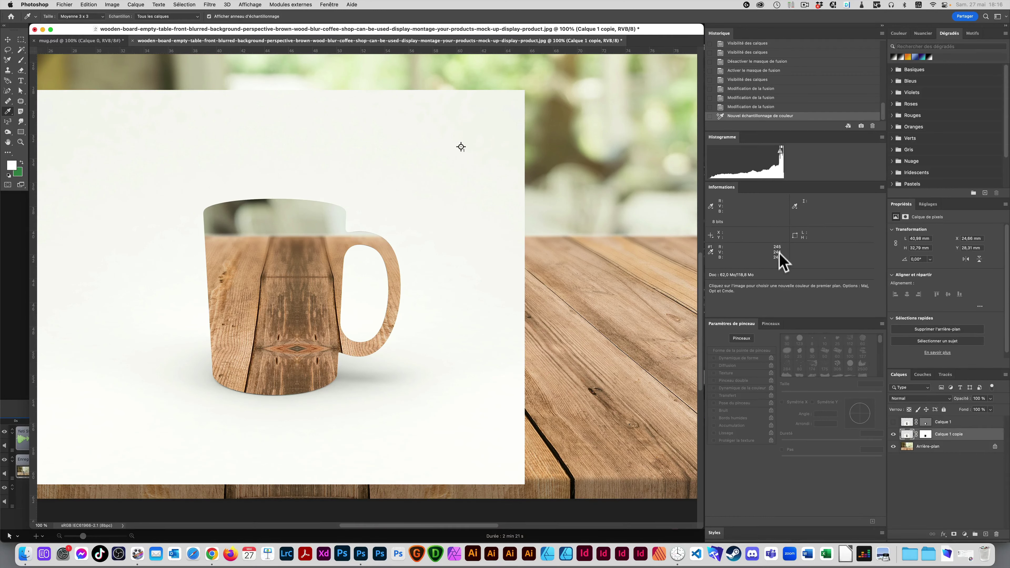
# Open a Niveaux adjustment on Calque 1 copie and try raising the black input level to 118
pyautogui.press('super')
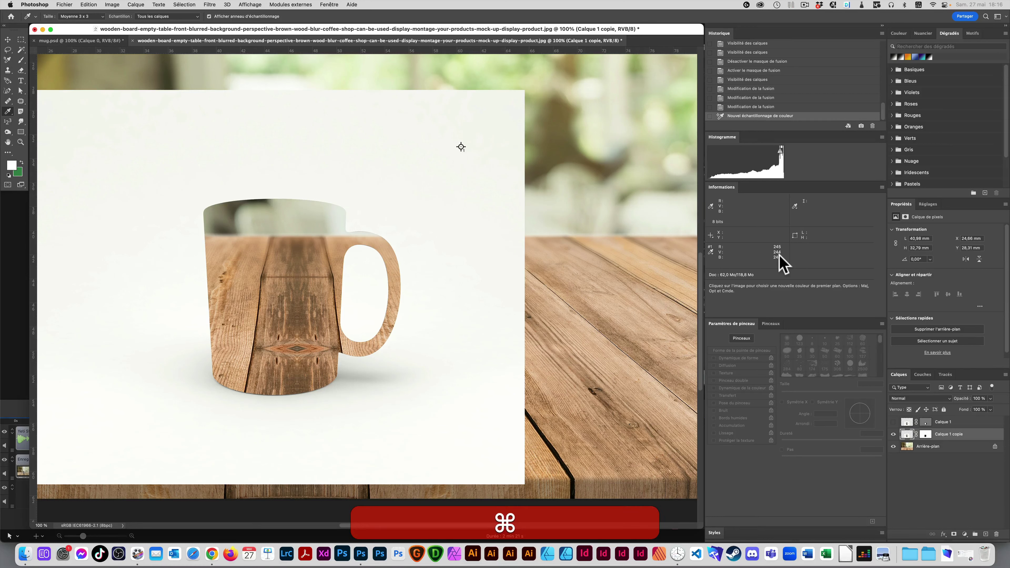
pyautogui.moveTo(925, 434); pyautogui.dragTo(907, 434)
pyautogui.press('super+l')
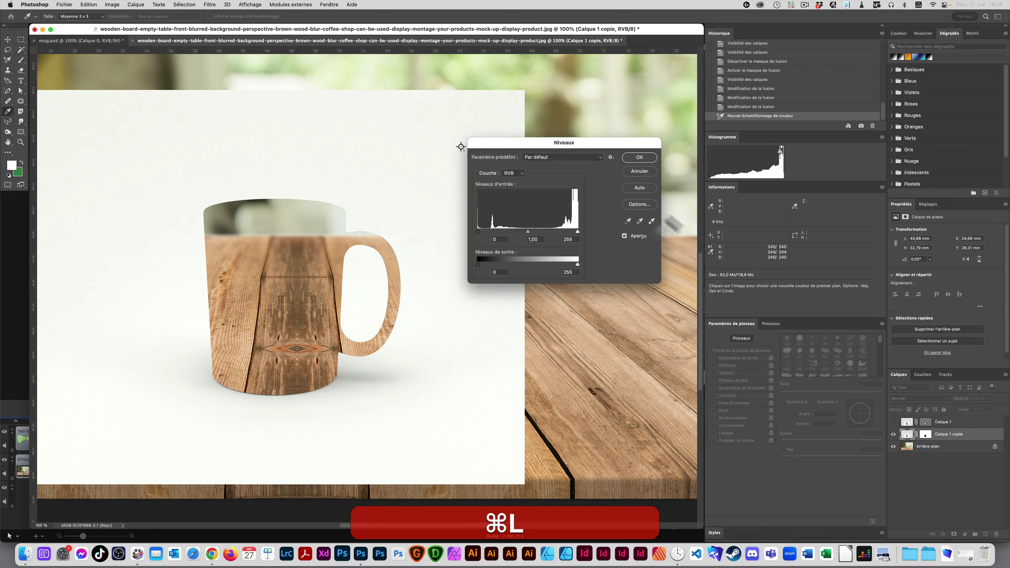
pyautogui.moveTo(548, 201); pyautogui.dragTo(483, 247)
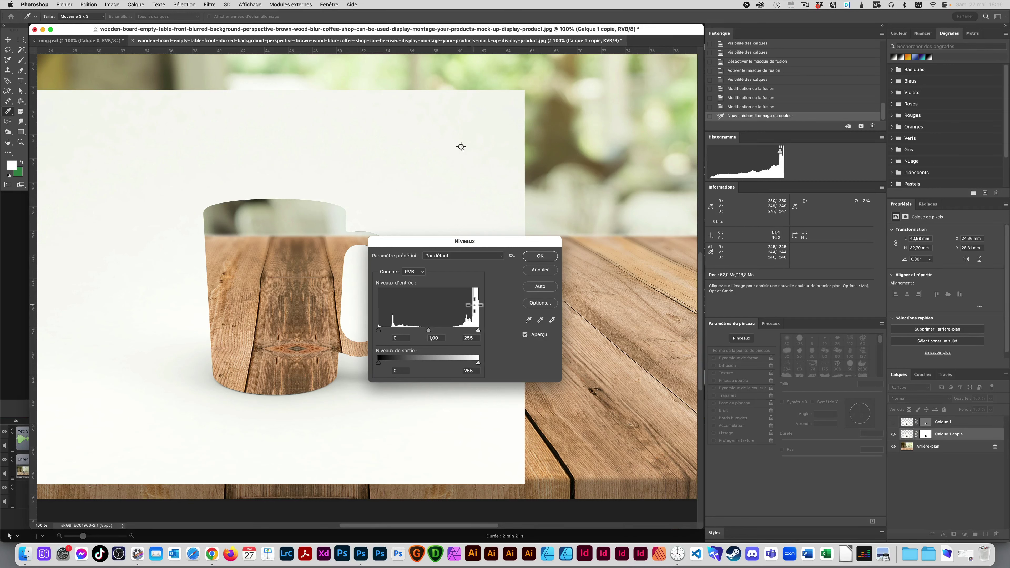
pyautogui.moveTo(378, 330)
pyautogui.mouseDown()
pyautogui.moveTo(439, 330)
pyautogui.moveTo(378, 330)
pyautogui.mouseUp()
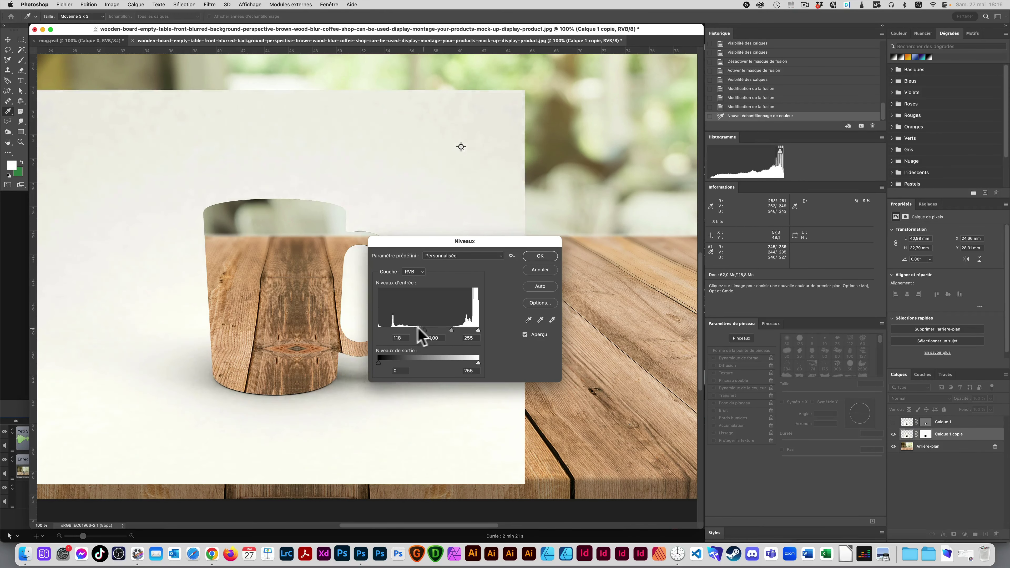
pyautogui.moveTo(478, 330); pyautogui.dragTo(520, 329)
pyautogui.click(525, 334)
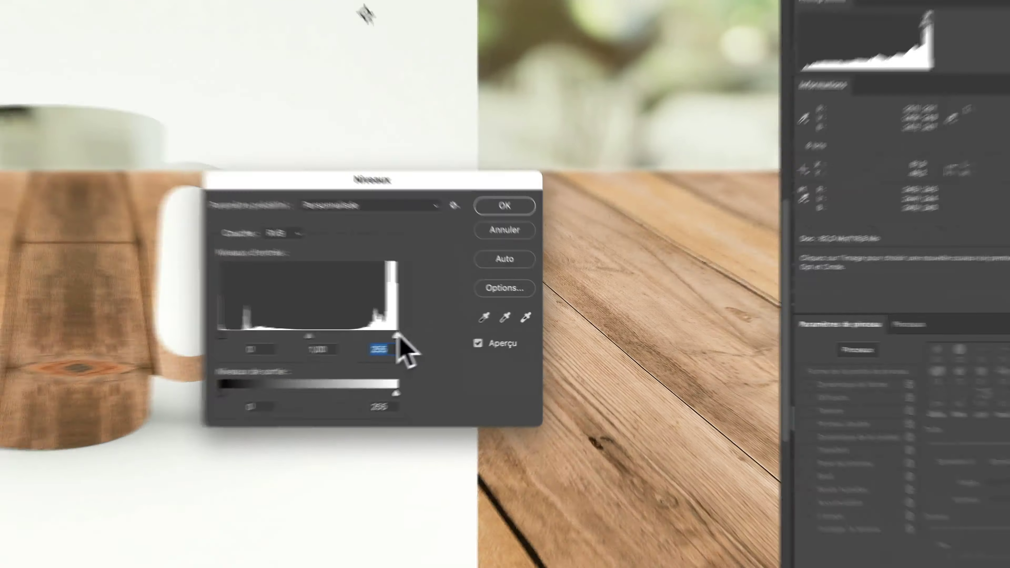
# Lower the white input level to 239 to whiten the background, and compare it with the original using the preview
pyautogui.moveTo(478, 330); pyautogui.dragTo(477, 330)
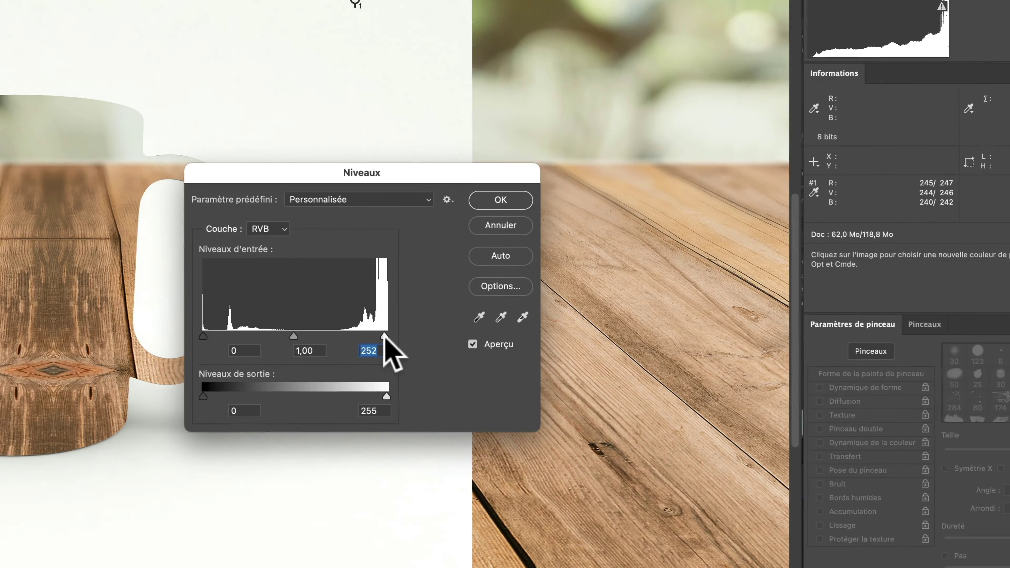
pyautogui.moveTo(384, 335); pyautogui.dragTo(375, 339)
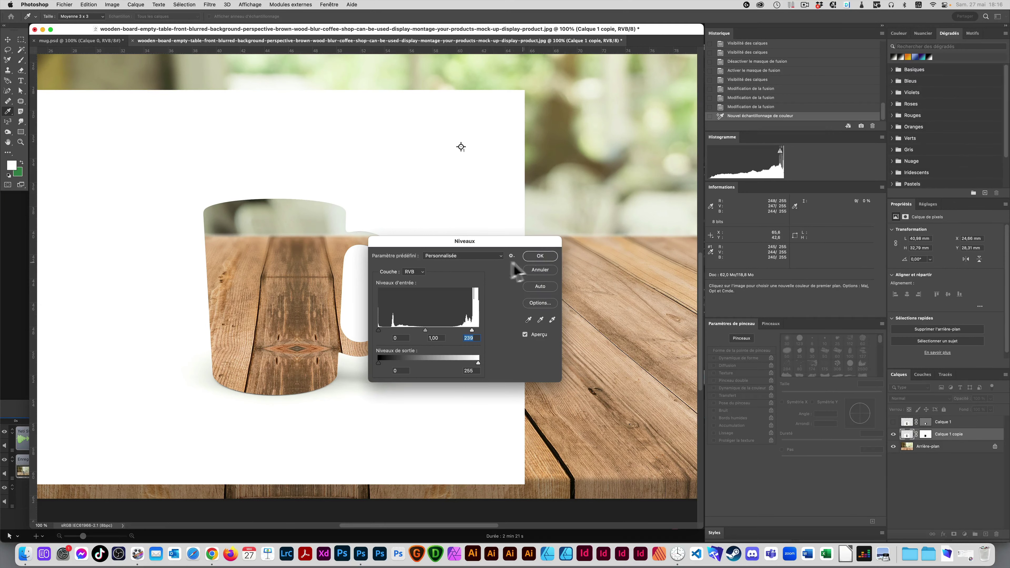
pyautogui.click(525, 335)
pyautogui.click(525, 335)
pyautogui.click(526, 334)
pyautogui.click(525, 335)
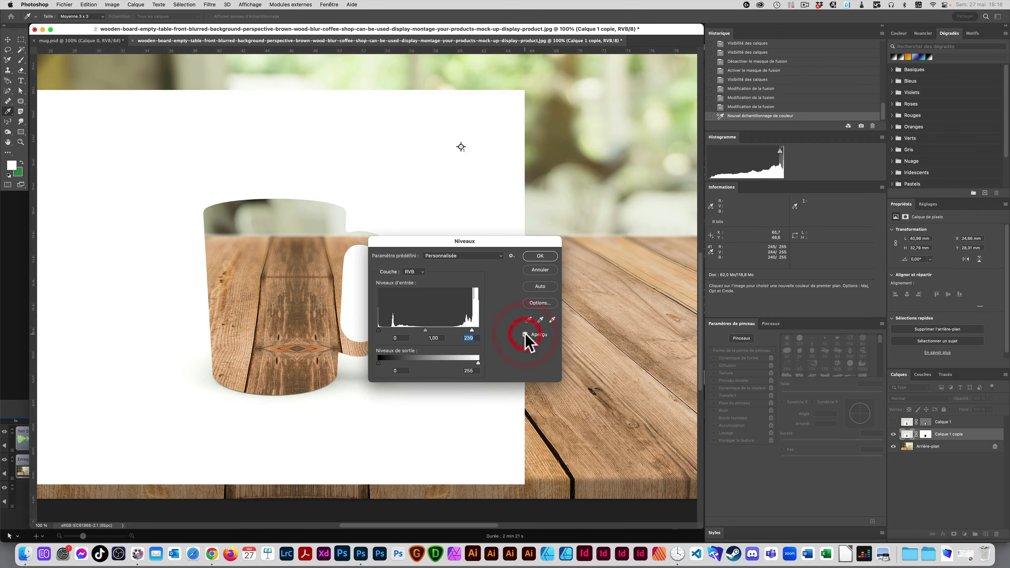
# Darken the shadow with a black input level of 32 and a midtone value of 0,70, and apply the Niveaux correction
pyautogui.moveTo(378, 329); pyautogui.dragTo(383, 329)
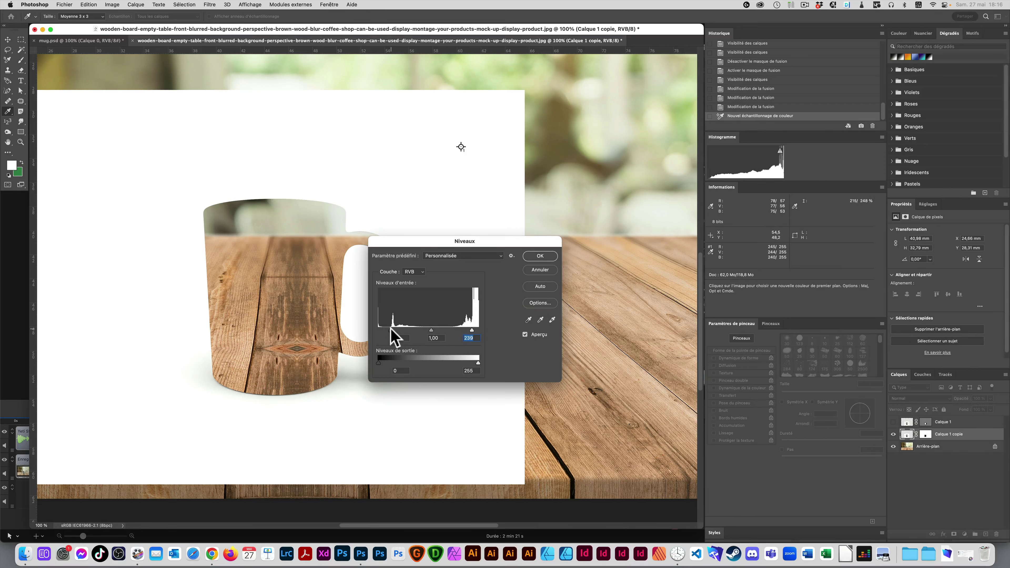
pyautogui.press('alt')
pyautogui.moveTo(391, 330); pyautogui.dragTo(441, 303)
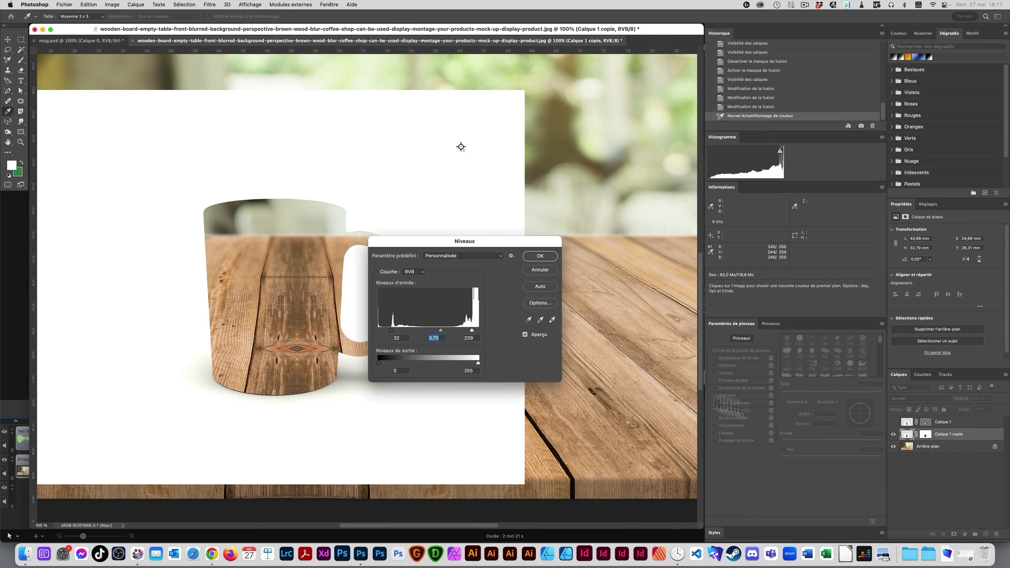
pyautogui.click(540, 258)
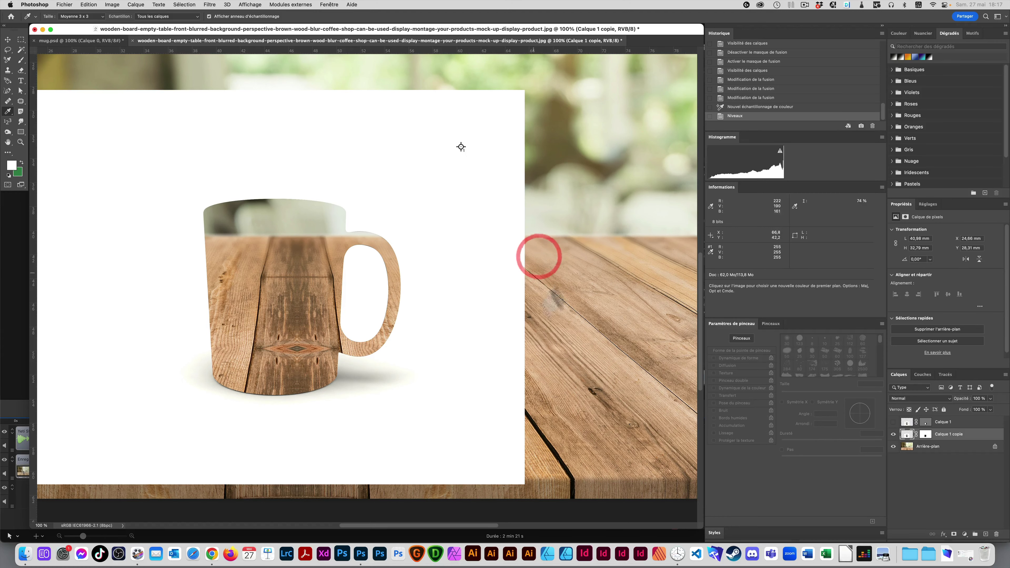
# Undo the Niveaux correction on Calque 1 copie, redoing it once to compare before and after
pyautogui.press('super+z')
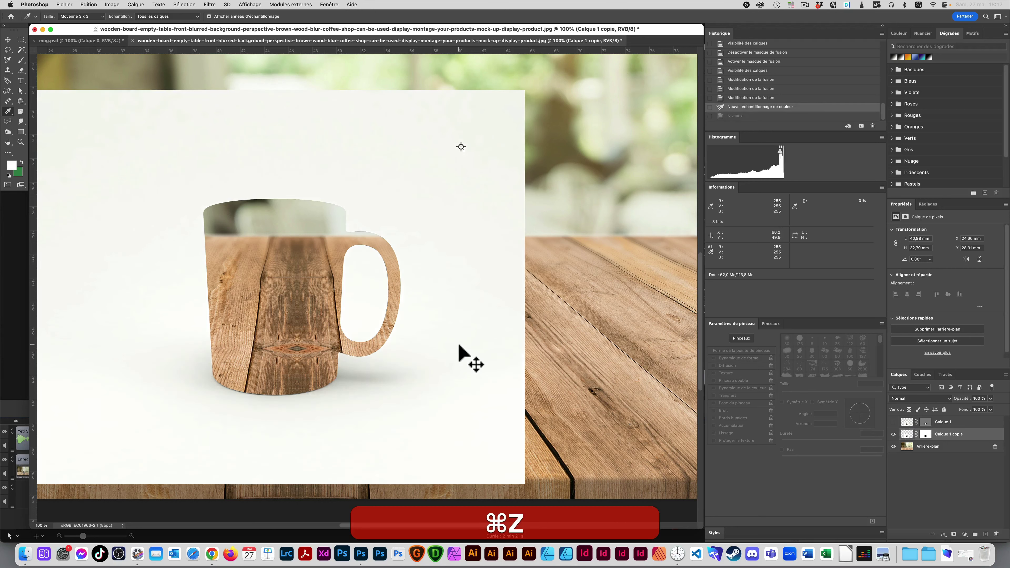
pyautogui.press('shift+super+z')
pyautogui.press('super+z')
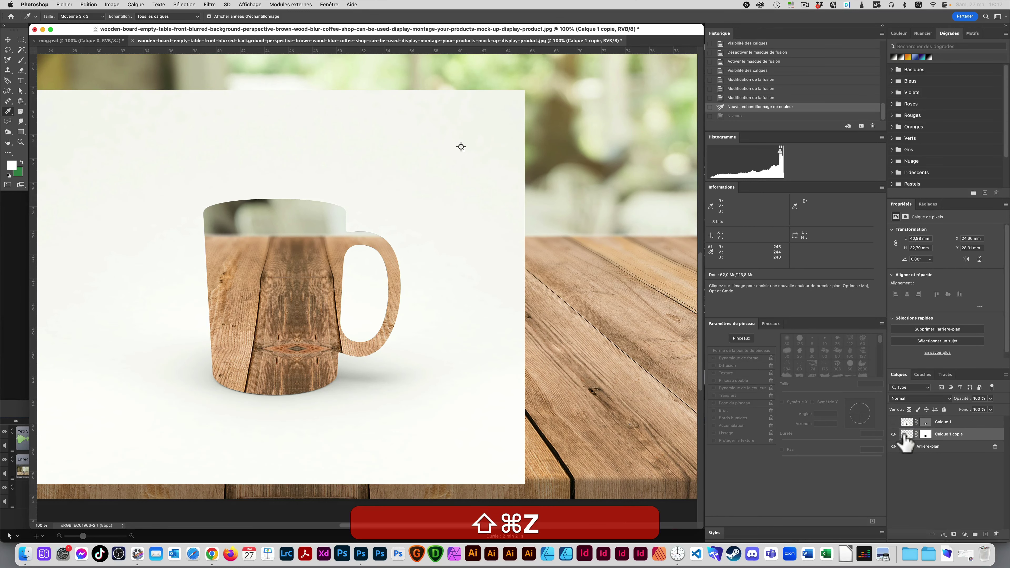
# Add a Niveaux adjustment layer above Calque 1 copie with a white input of 239 and a black input of 62
pyautogui.click(965, 534)
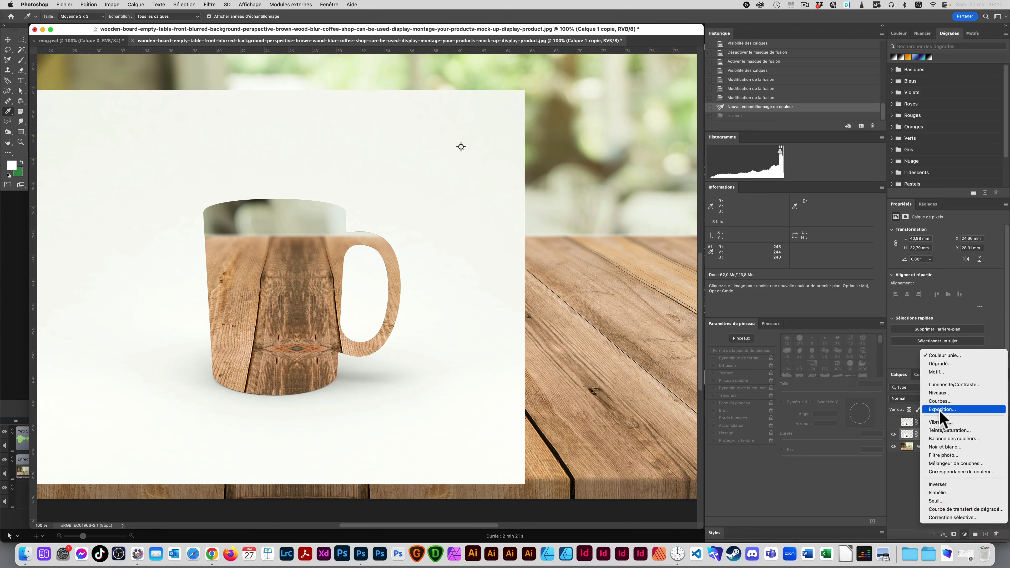
pyautogui.click(940, 392)
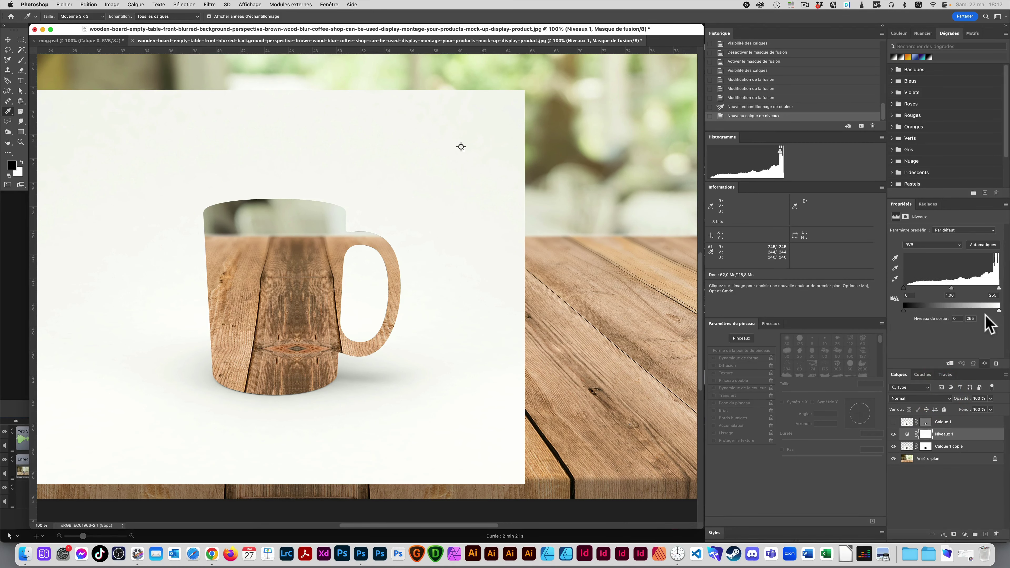
pyautogui.moveTo(999, 288); pyautogui.dragTo(994, 288)
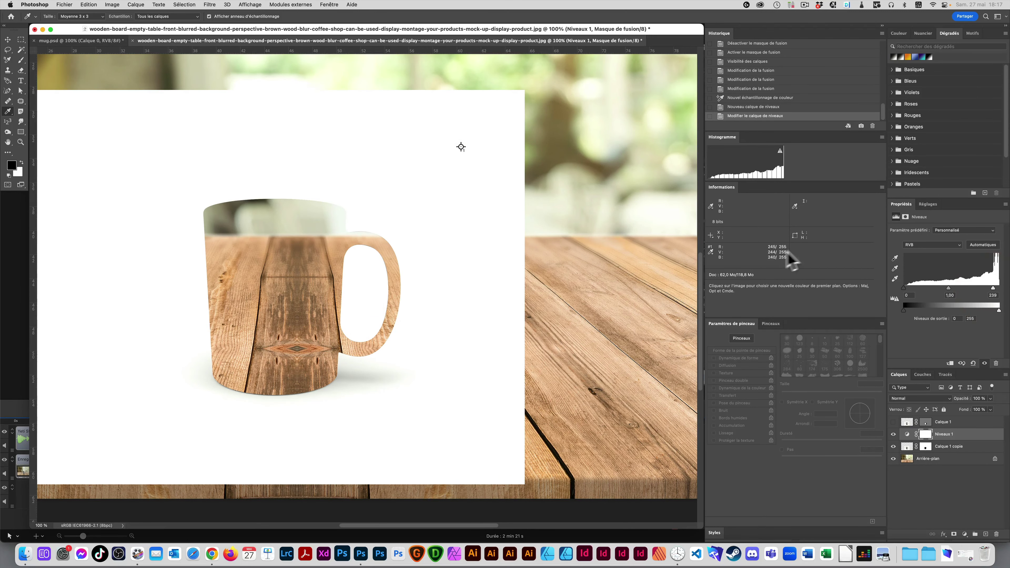
pyautogui.moveTo(904, 288); pyautogui.dragTo(929, 288)
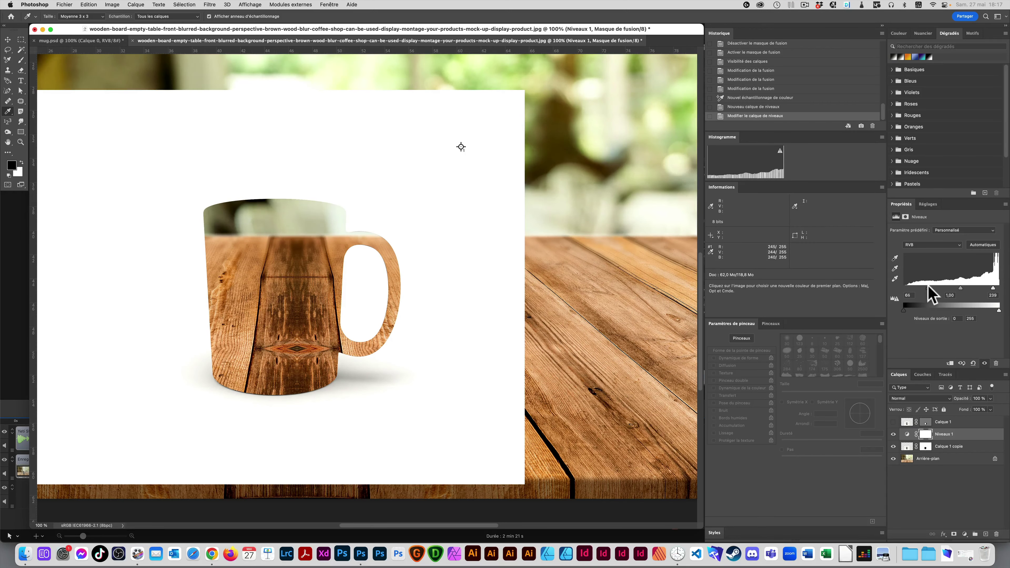
pyautogui.click(927, 287)
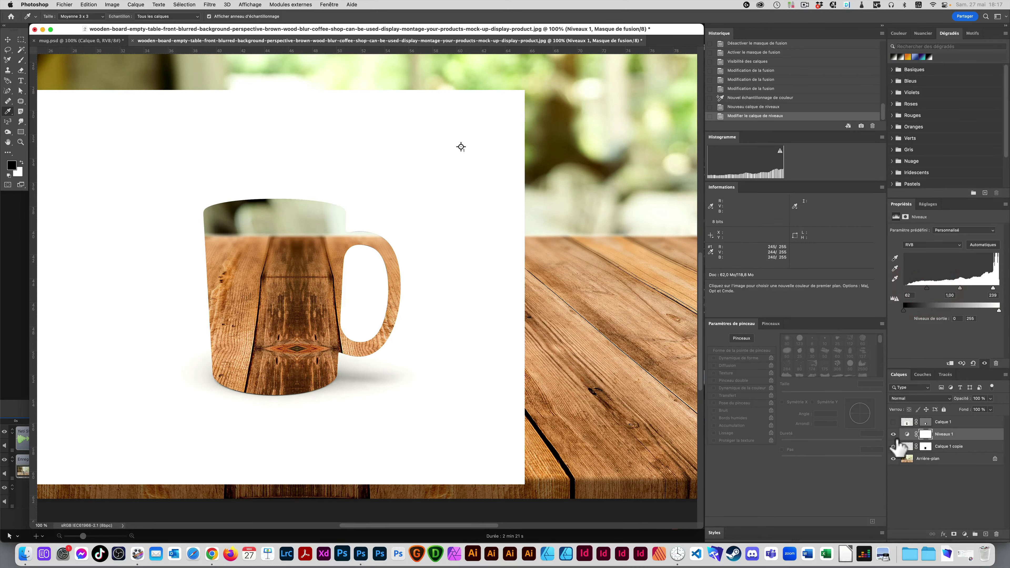
# Toggle the visibility of Niveaux 1 to examine its effect on the mug's shadow and the table photo
pyautogui.click(893, 434)
pyautogui.click(894, 434)
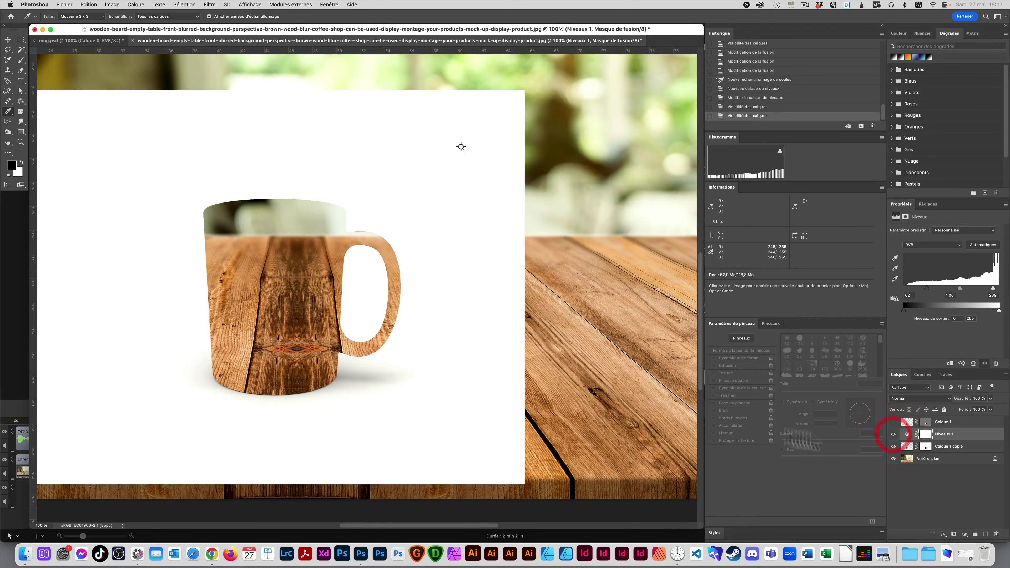
pyautogui.click(893, 434)
pyautogui.click(894, 434)
pyautogui.click(893, 434)
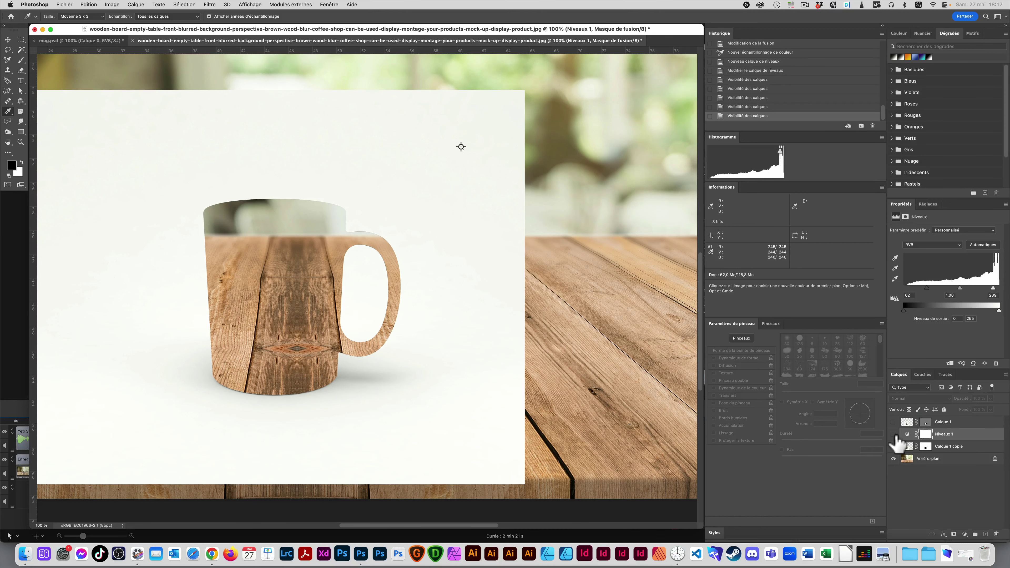
pyautogui.click(894, 435)
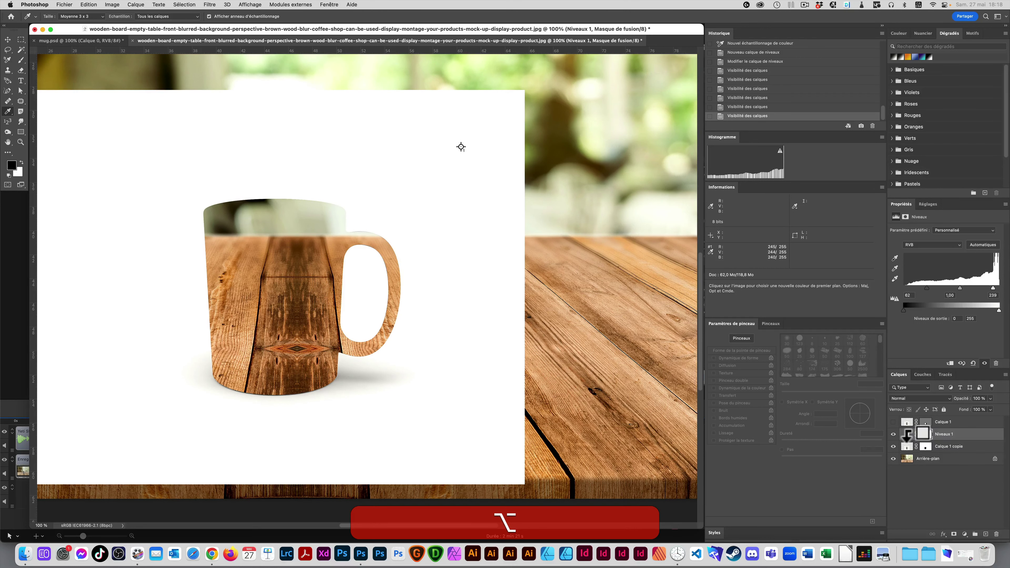
# Clip Niveaux 1 to Calque 1 copie with a clipping mask and toggle its visibility to check the effect
pyautogui.keyDown('alt'); pyautogui.click(907, 435); pyautogui.keyUp('alt')
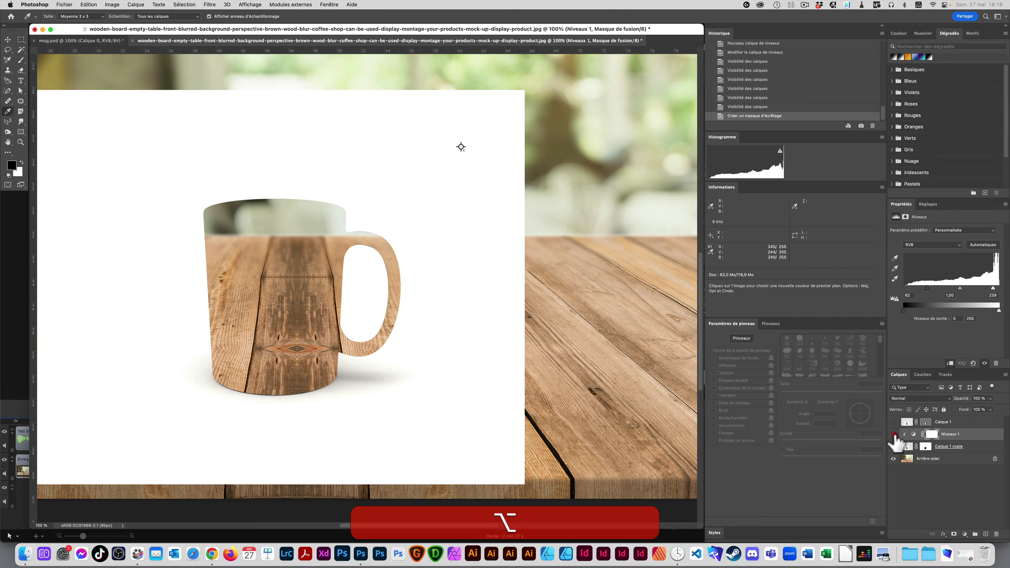
pyautogui.click(894, 435)
pyautogui.click(894, 435)
pyautogui.click(894, 435)
pyautogui.click(894, 434)
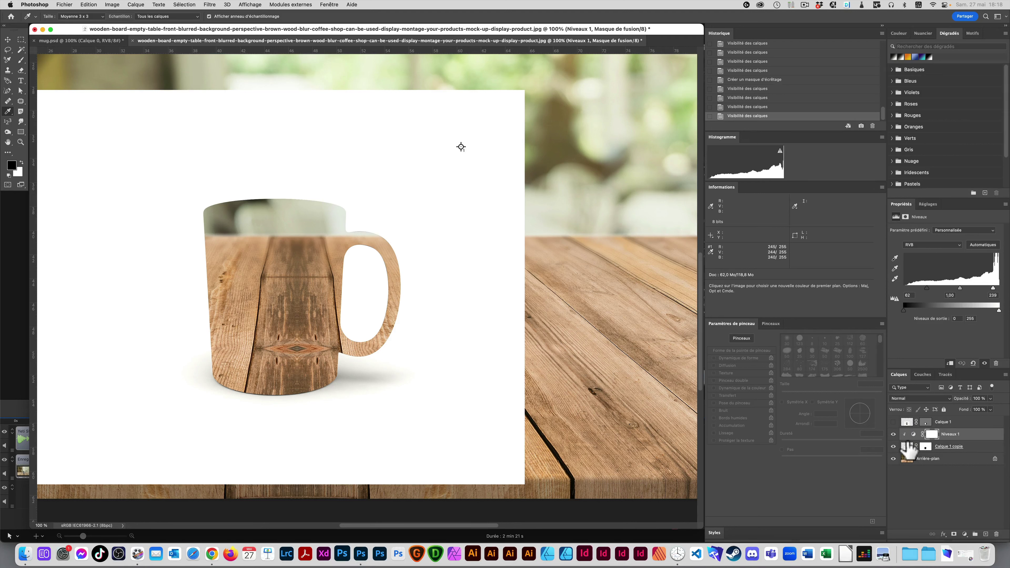
# Delete the Niveaux 1 adjustment layer
pyautogui.moveTo(919, 442); pyautogui.dragTo(997, 533)
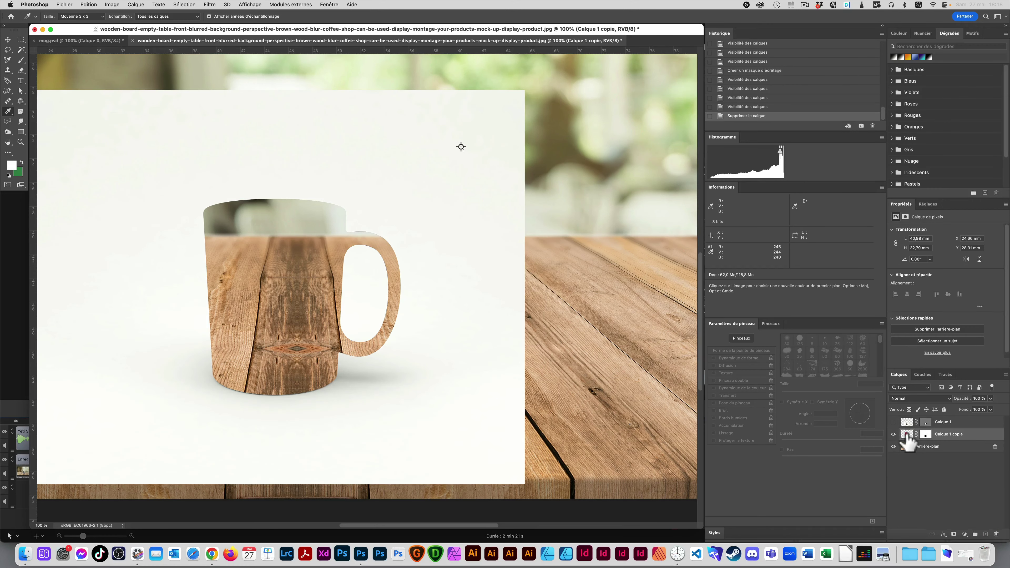
# Convert the masked layer Calque 1 copie into a smart object
pyautogui.rightClick(908, 433)
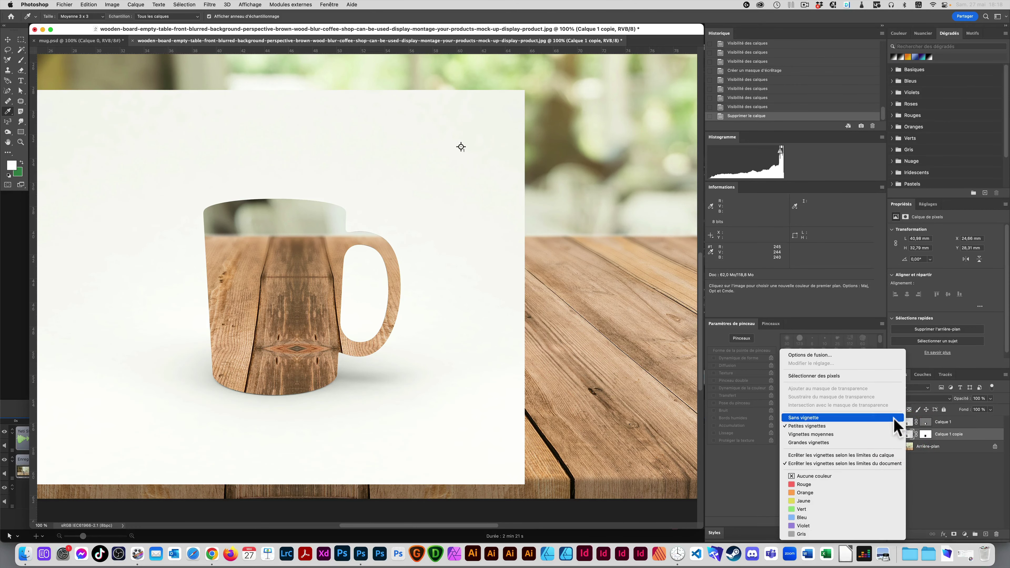
pyautogui.click(927, 442)
pyautogui.click(926, 435)
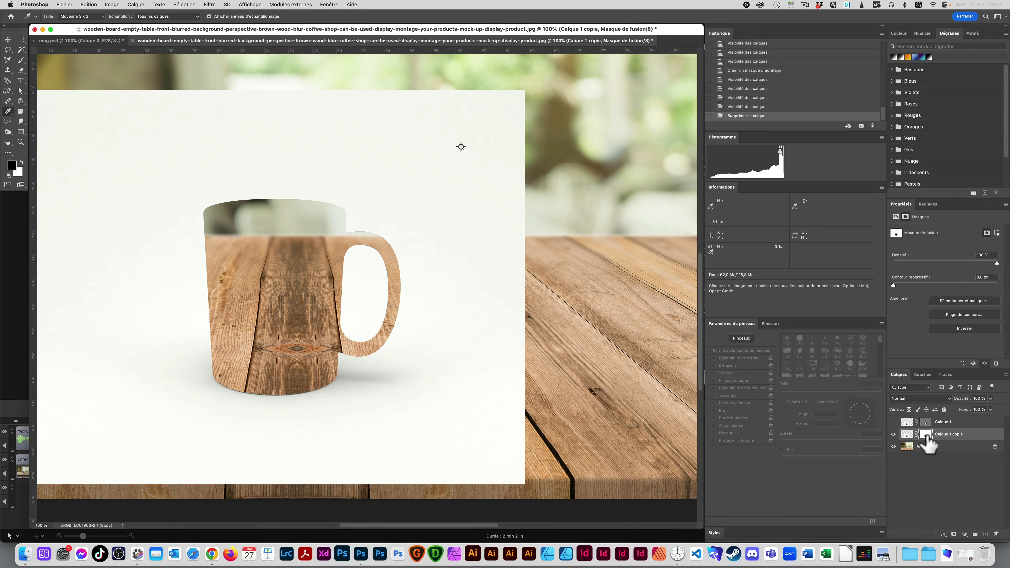
pyautogui.click(959, 435)
pyautogui.rightClick(971, 434)
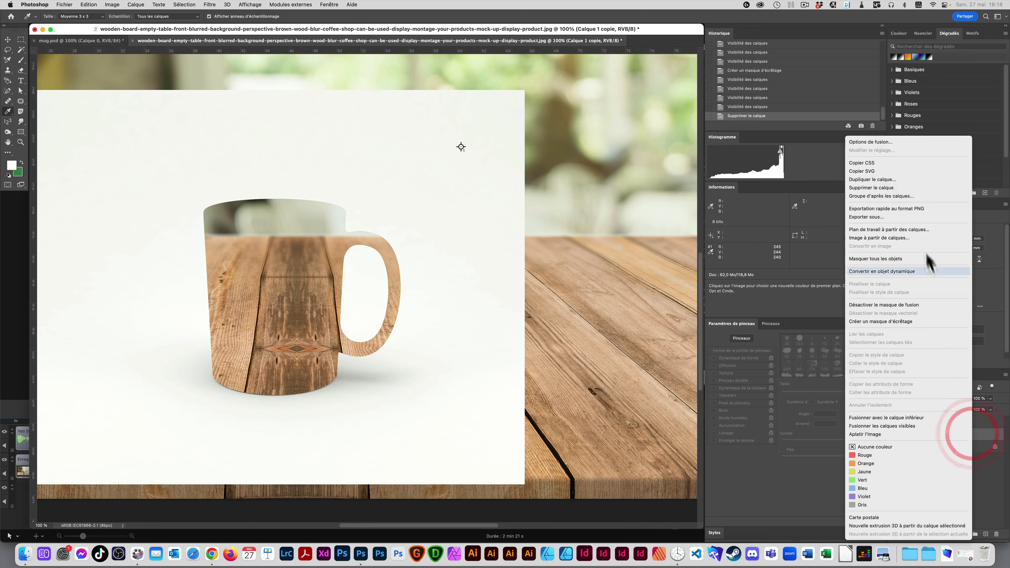
pyautogui.click(917, 272)
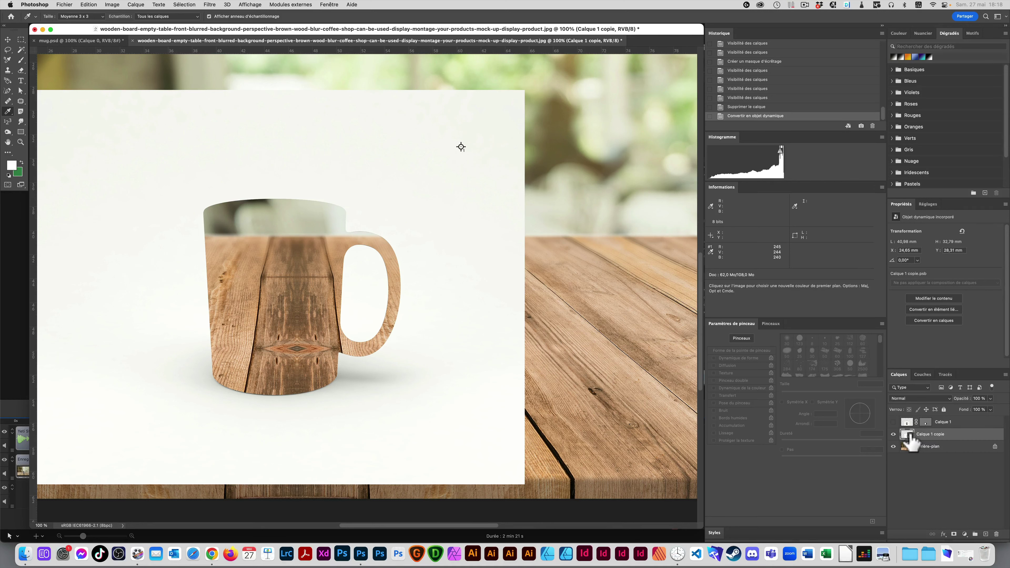
# Apply Niveaux as a smart filter to Calque 1 copie with input levels 93, 0,71 and 240
pyautogui.click(112, 4)
pyautogui.moveTo(120, 27)
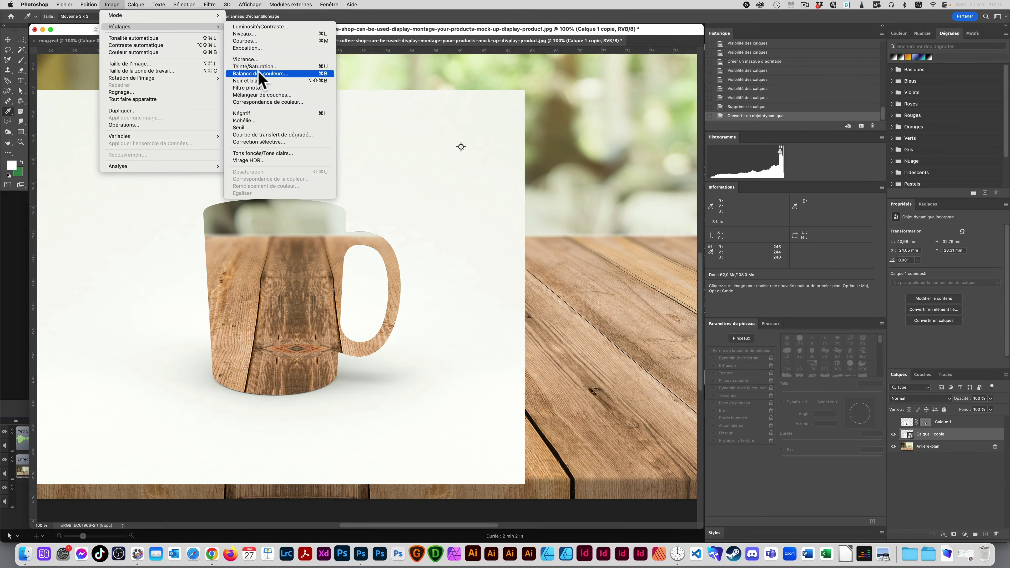
pyautogui.click(262, 35)
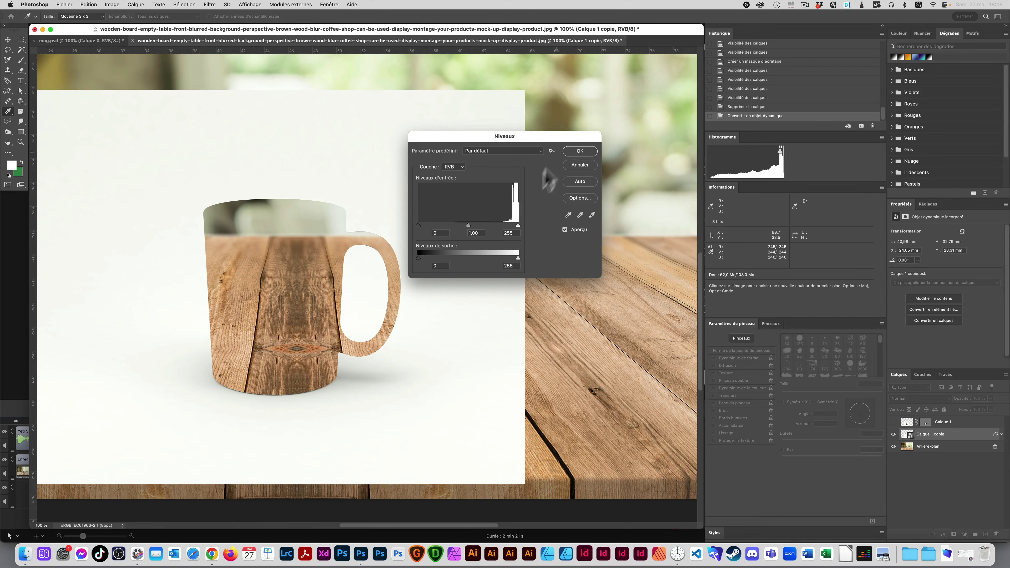
pyautogui.moveTo(518, 225); pyautogui.dragTo(512, 226)
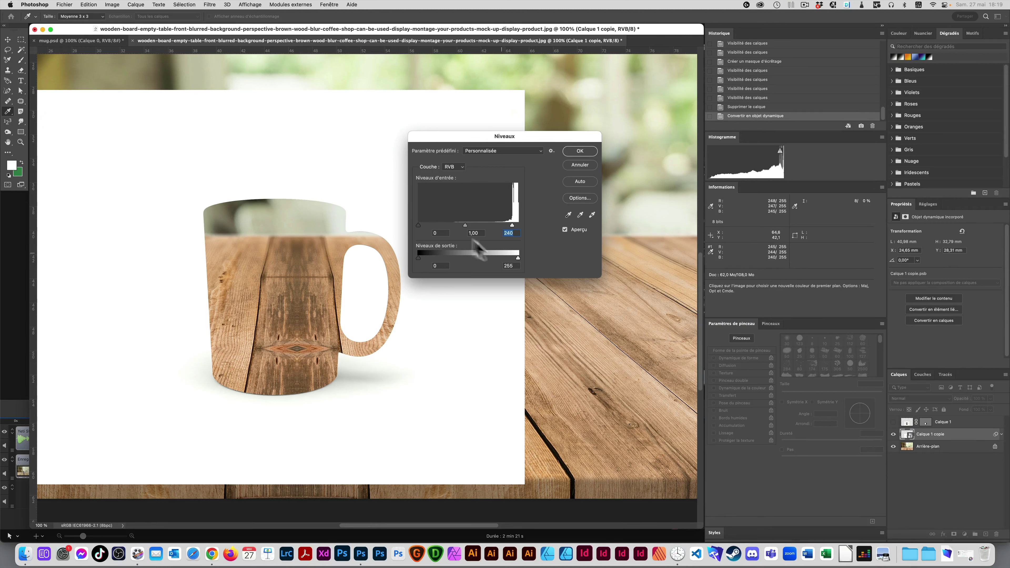
pyautogui.moveTo(425, 223); pyautogui.dragTo(452, 223)
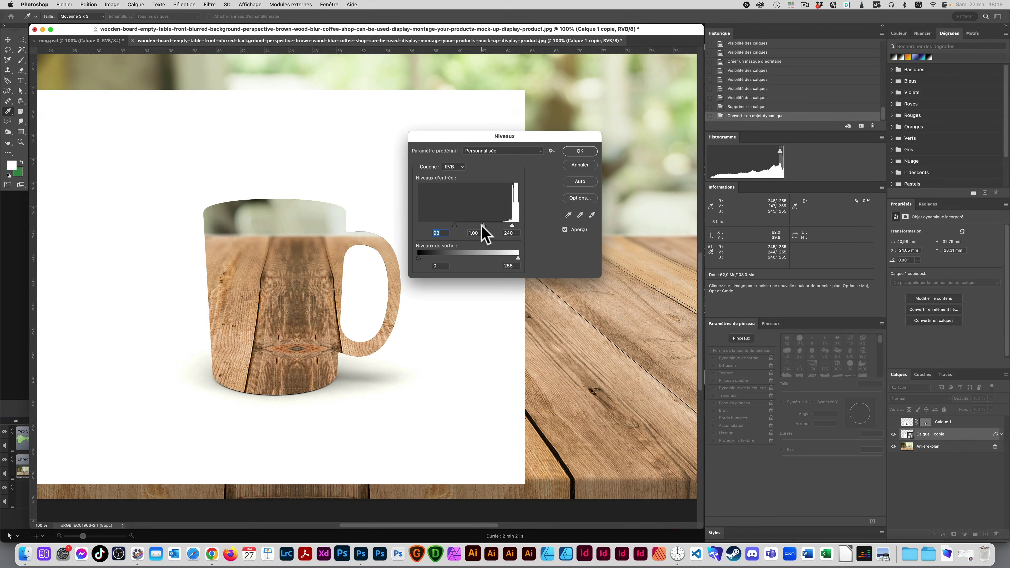
pyautogui.moveTo(483, 225); pyautogui.dragTo(489, 225)
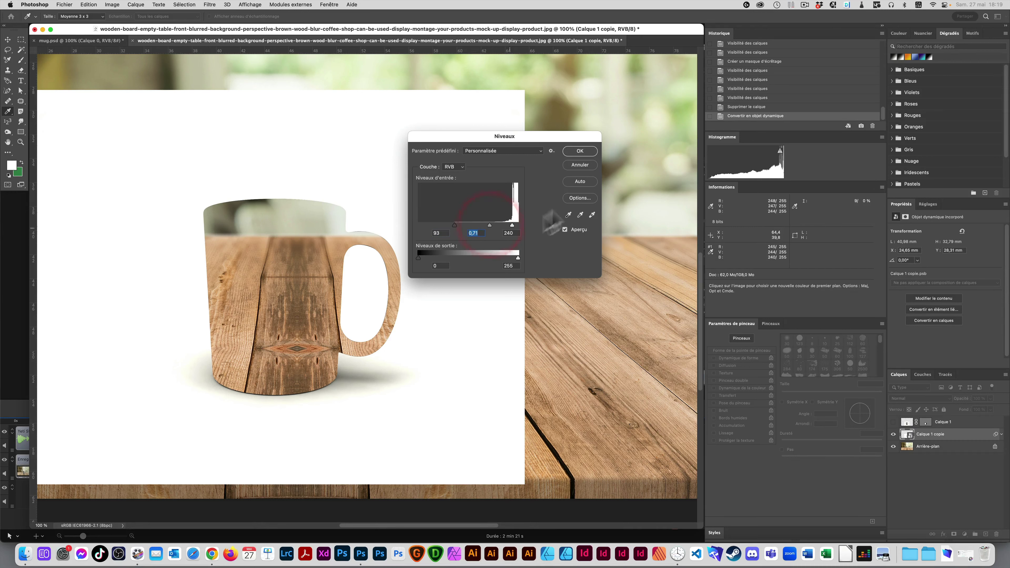
pyautogui.click(580, 151)
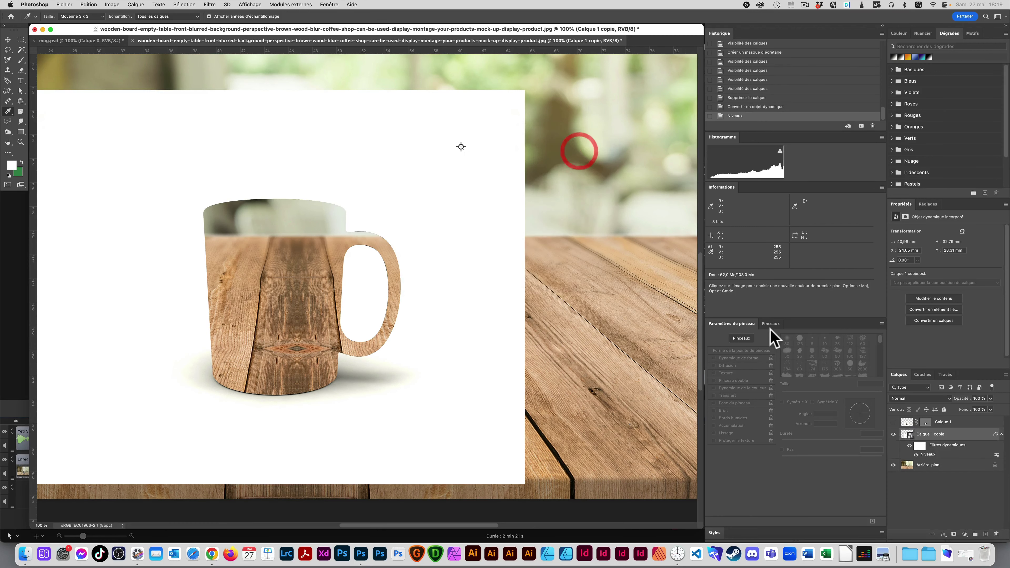
# Set the blend mode of Calque 1 copie to Produit, previewing Densité couleur + as an alternative
pyautogui.click(919, 399)
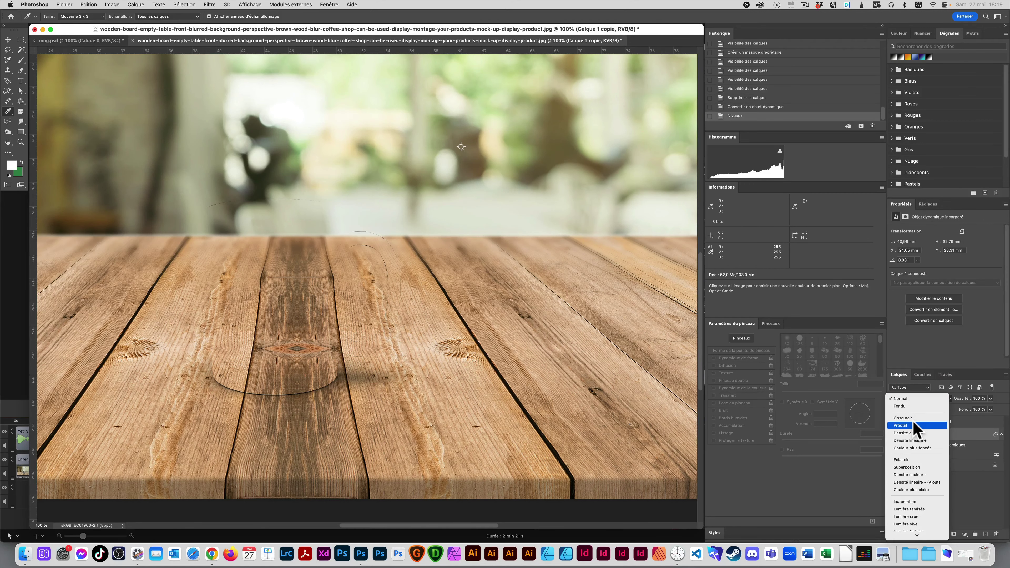
pyautogui.click(912, 425)
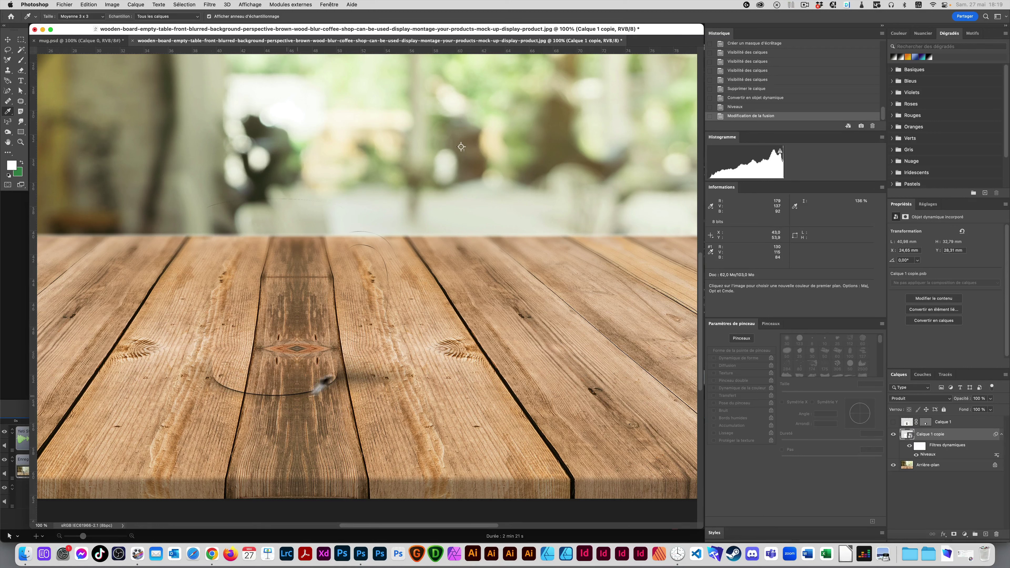
pyautogui.click(911, 398)
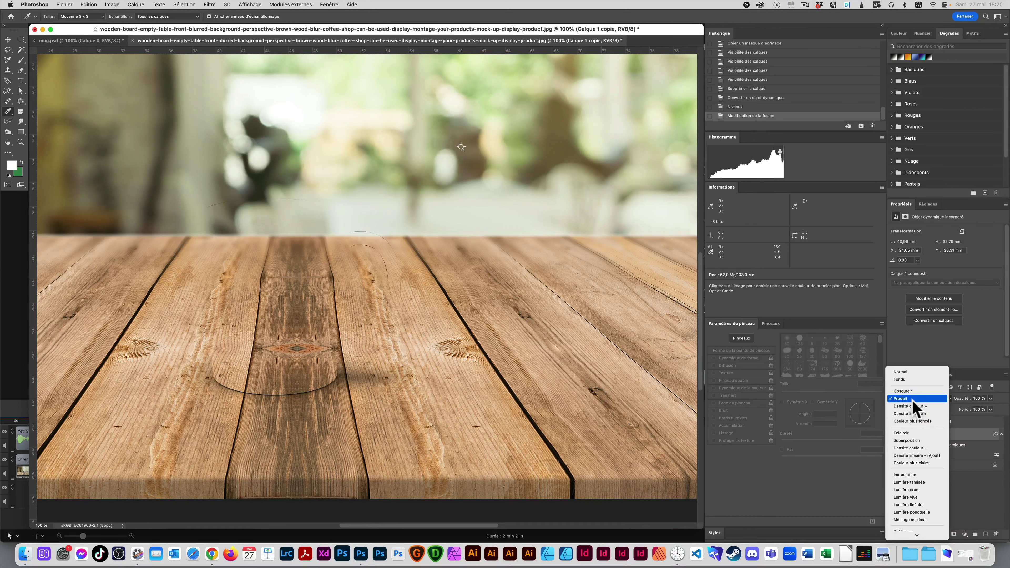
pyautogui.click(913, 400)
pyautogui.click(916, 398)
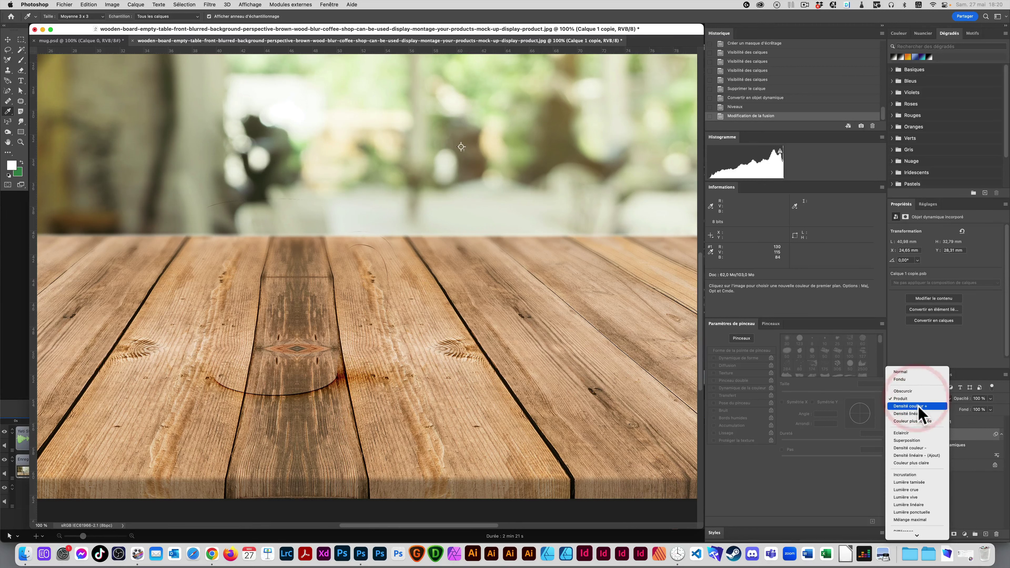
pyautogui.click(915, 398)
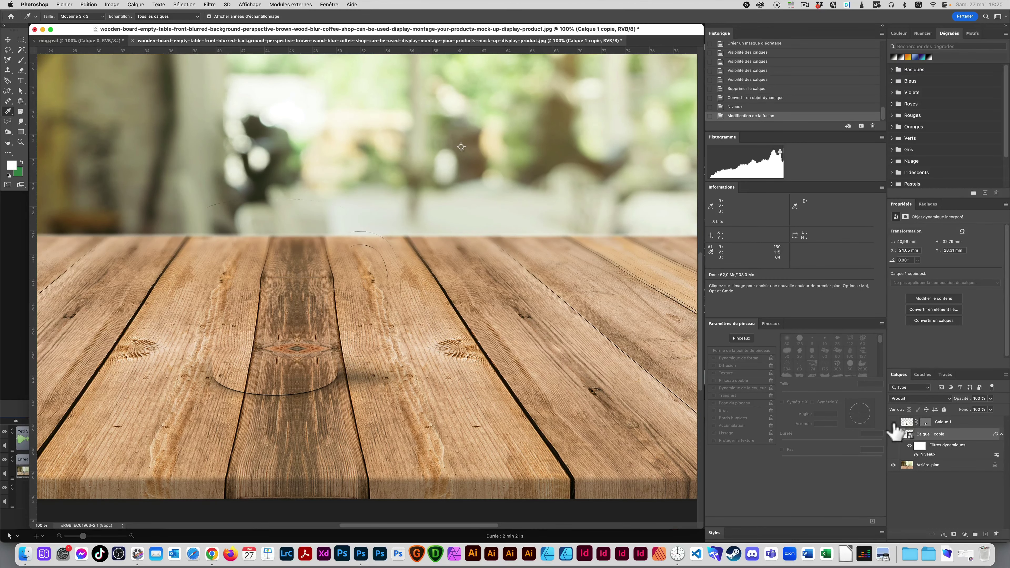
# Show Calque 1 again and move Calque 1 copie above it in the layer stack
pyautogui.moveTo(894, 422); pyautogui.dragTo(894, 434)
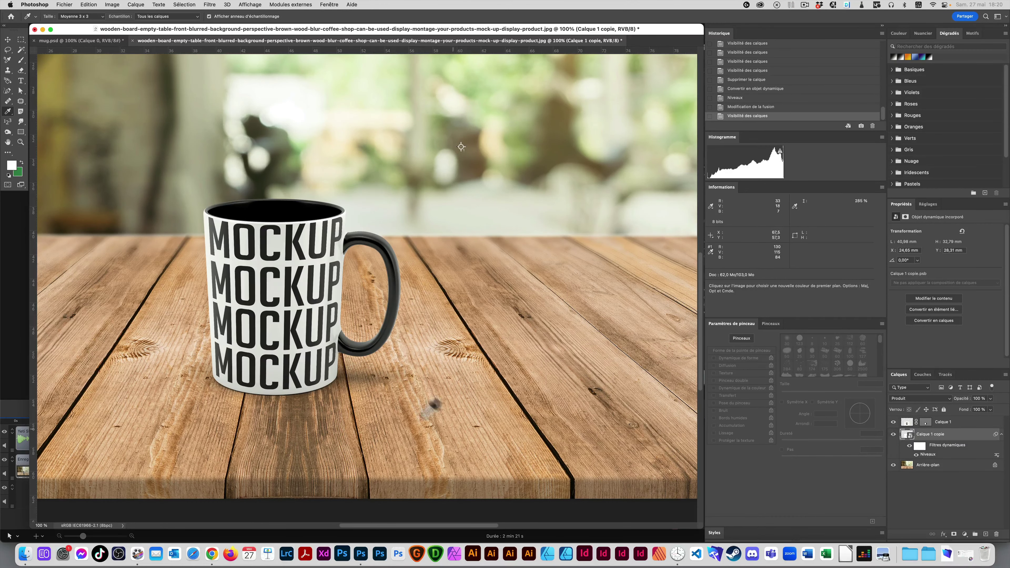
# Set Calque 1 copie to the Densité linéaire + blend mode and reduce its fill opacity to about 70 %
pyautogui.click(919, 398)
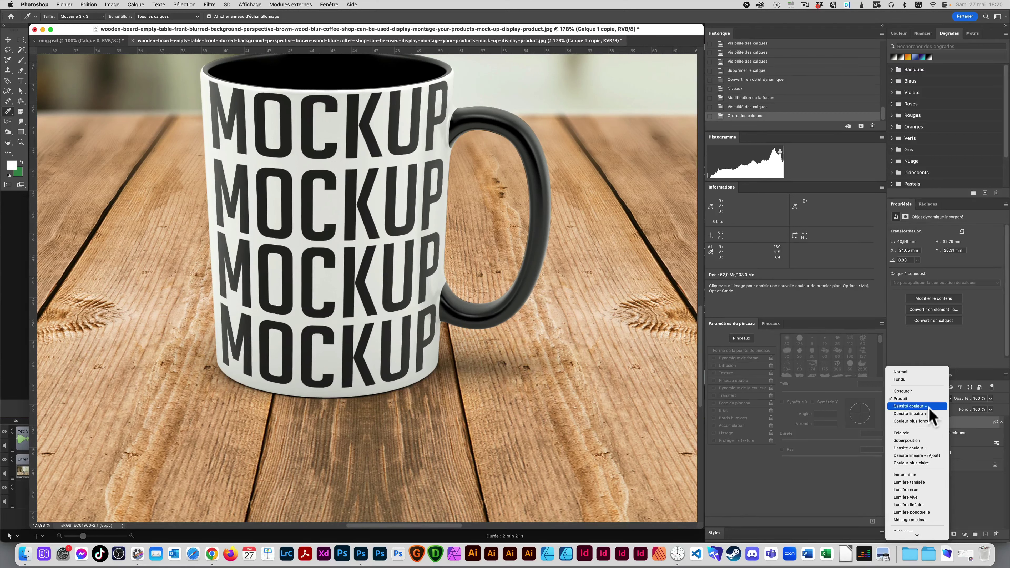
pyautogui.click(929, 414)
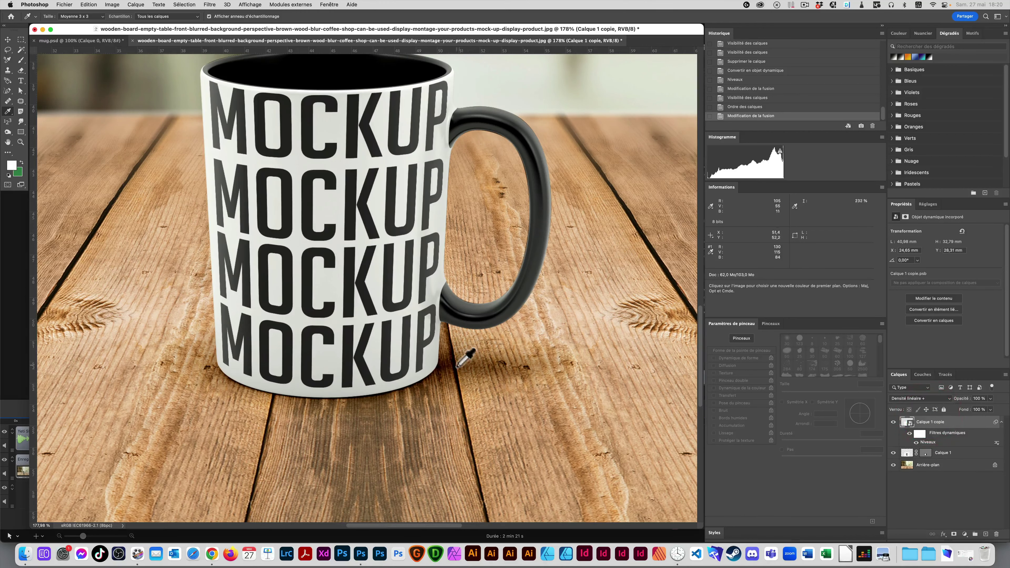
pyautogui.moveTo(966, 412); pyautogui.dragTo(951, 413)
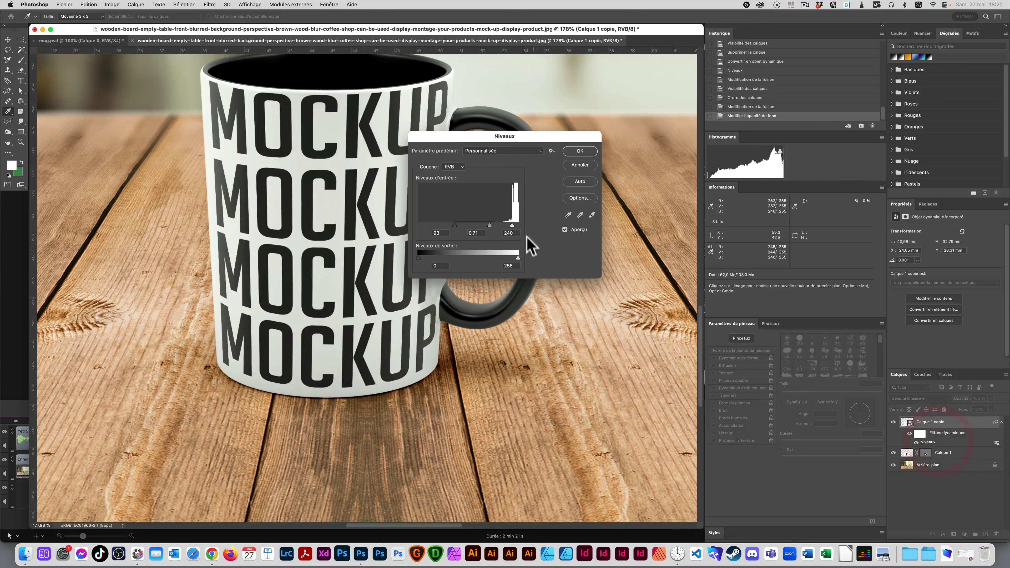
# Lower the black input level of the Niveaux smart filter on Calque 1 copie
pyautogui.moveTo(449, 225); pyautogui.dragTo(438, 225)
pyautogui.click(445, 223)
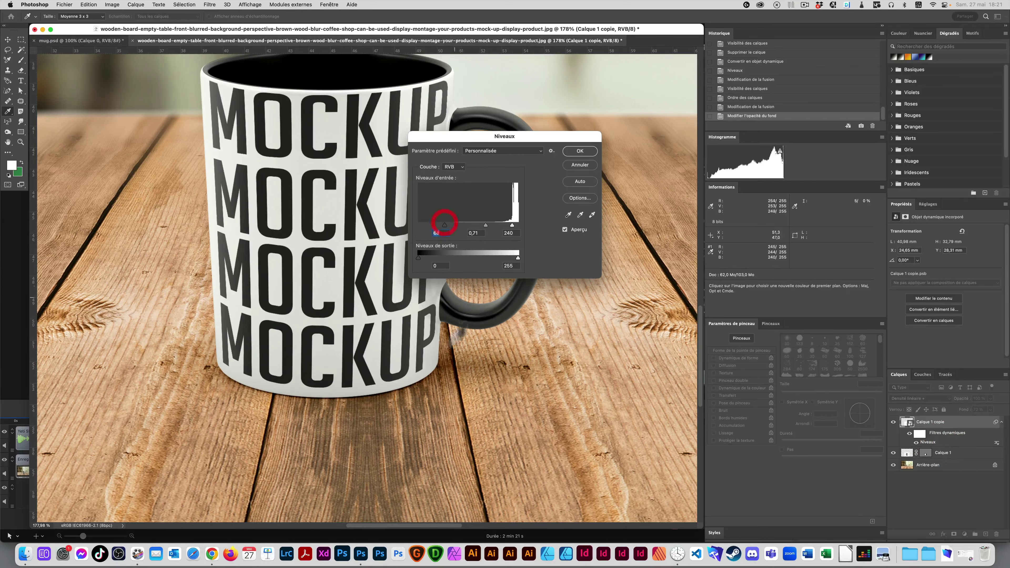
pyautogui.click(580, 151)
# Toggle the visibility of Calque 1 copie to compare the mug with and without its shadow
pyautogui.keyDown('alt'); pyautogui.keyDown('super'); pyautogui.click(413, 338); pyautogui.keyUp('super'); pyautogui.keyUp('alt')
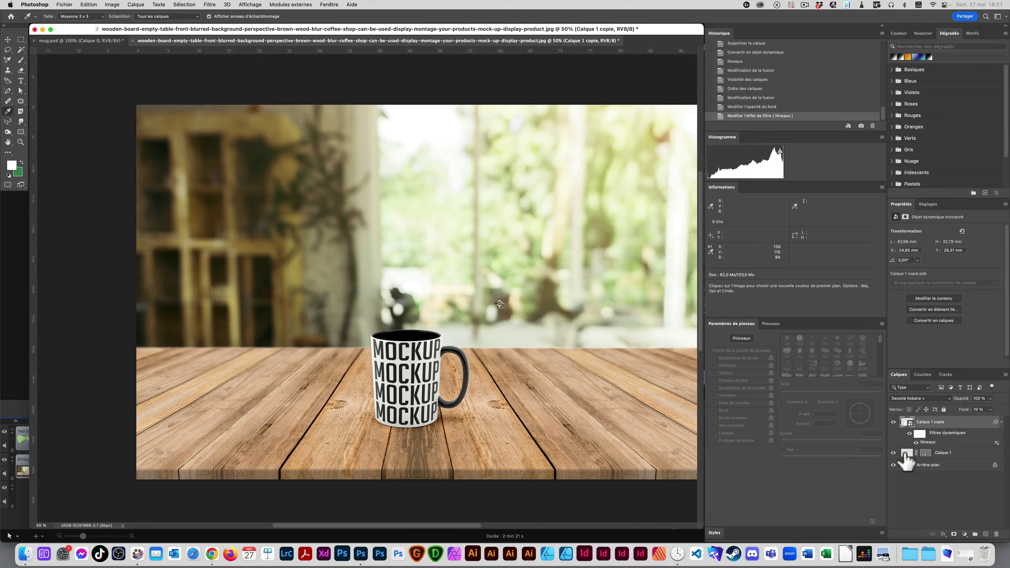
pyautogui.click(906, 452)
pyautogui.click(905, 421)
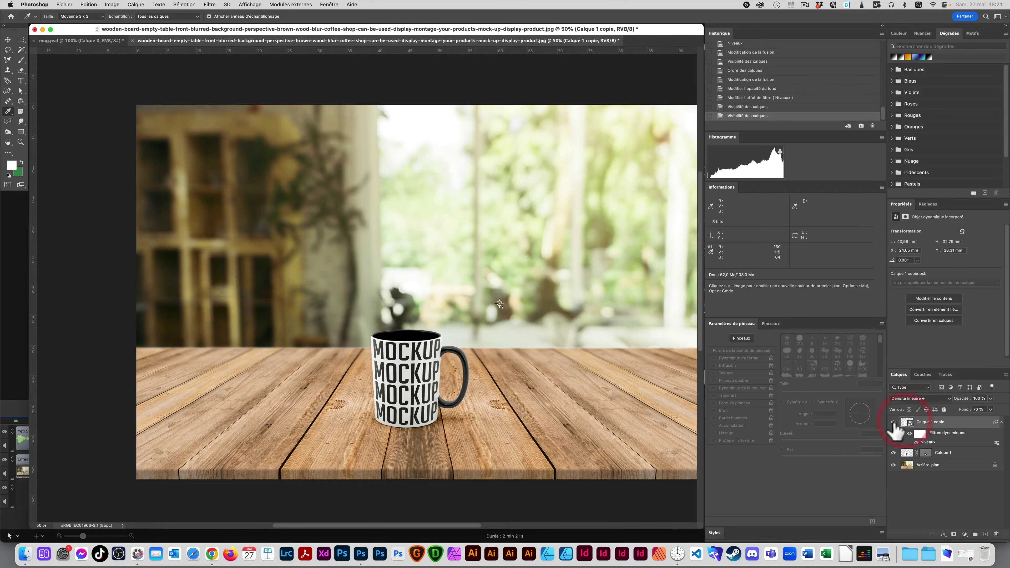
pyautogui.click(893, 422)
pyautogui.click(893, 422)
pyautogui.click(905, 423)
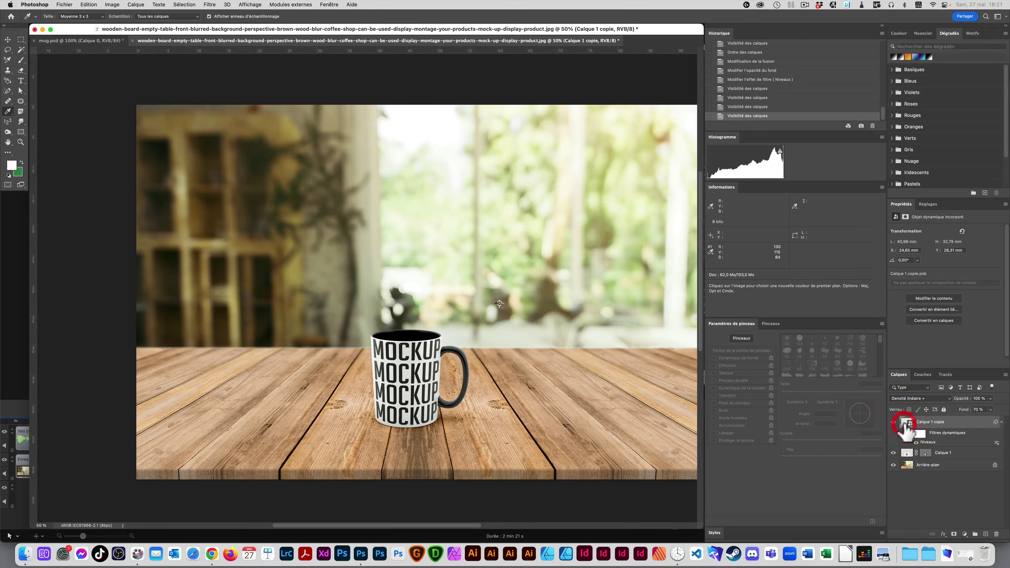
# Add a Filtre photo adjustment layer above Calque 1 copie
pyautogui.click(965, 534)
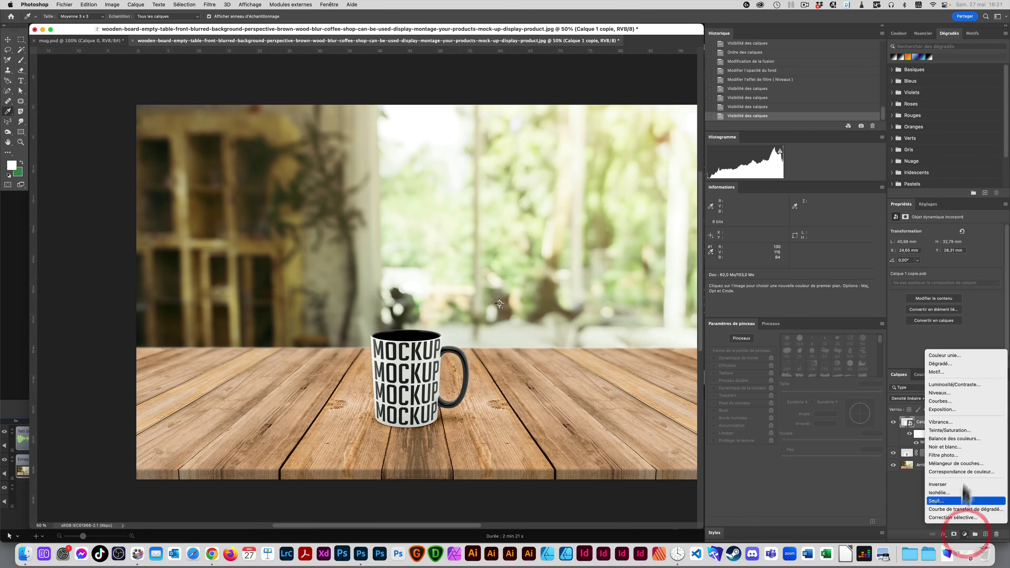
pyautogui.click(965, 456)
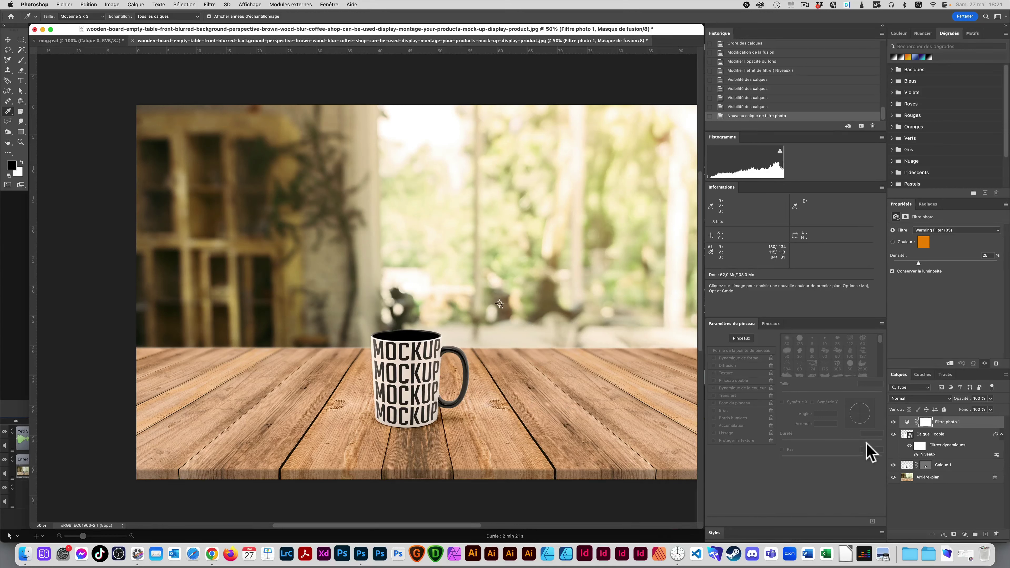
# Try clipping Filtre photo 1 to Calque 1 copie, and undo the clipping mask
pyautogui.press('alt')
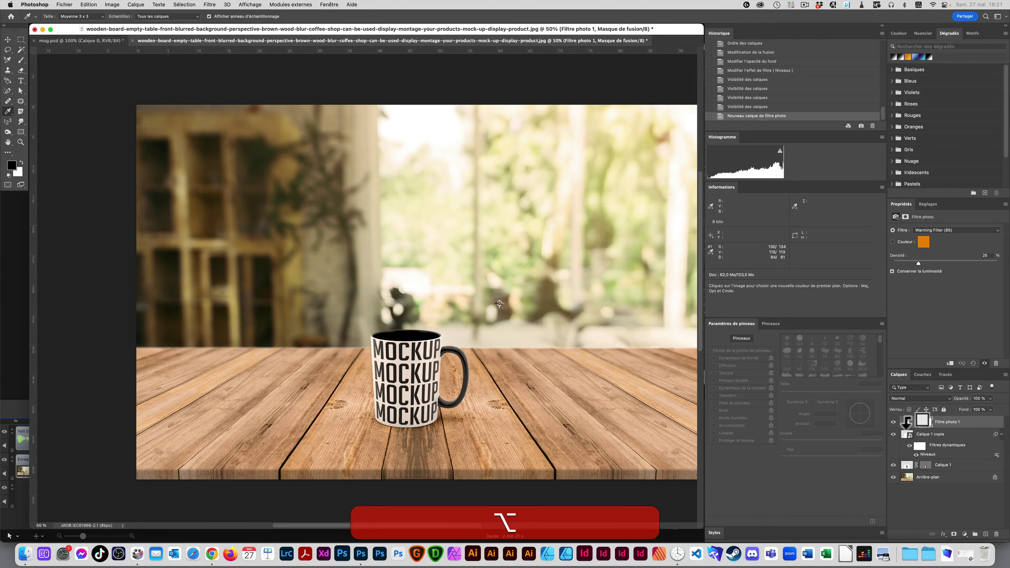
pyautogui.keyDown('alt'); pyautogui.click(906, 427); pyautogui.keyUp('alt')
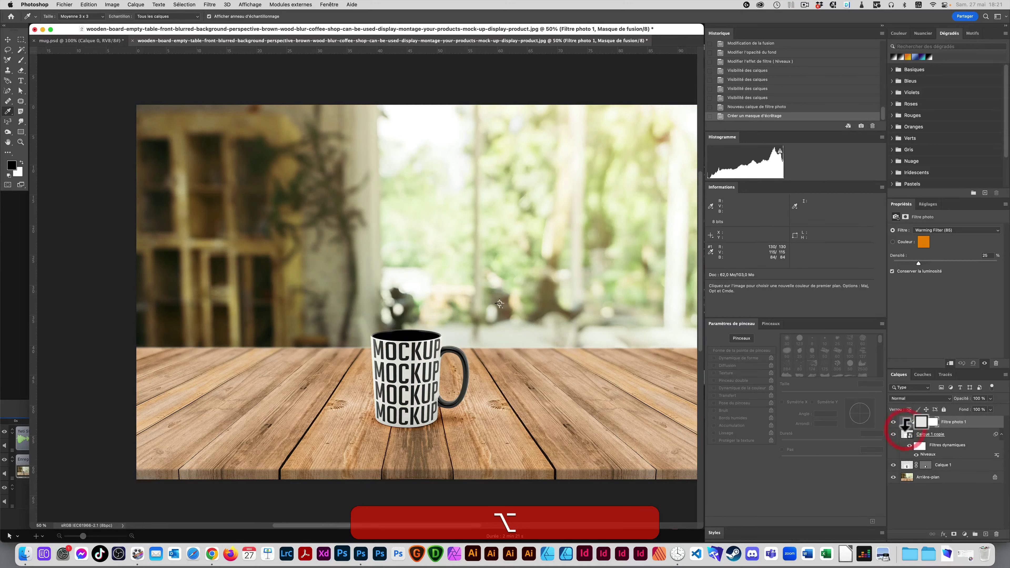
pyautogui.press('alt+super+z')
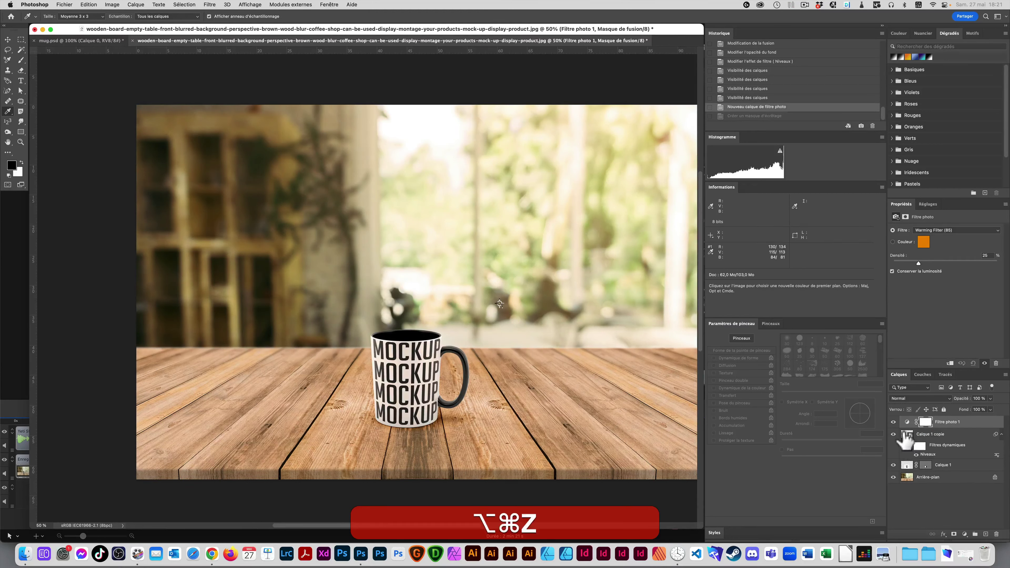
# Move Filtre photo 1 directly above Calque 1 and clip it to that layer
pyautogui.moveTo(914, 430); pyautogui.dragTo(907, 458)
pyautogui.keyDown('alt'); pyautogui.click(905, 458); pyautogui.keyUp('alt')
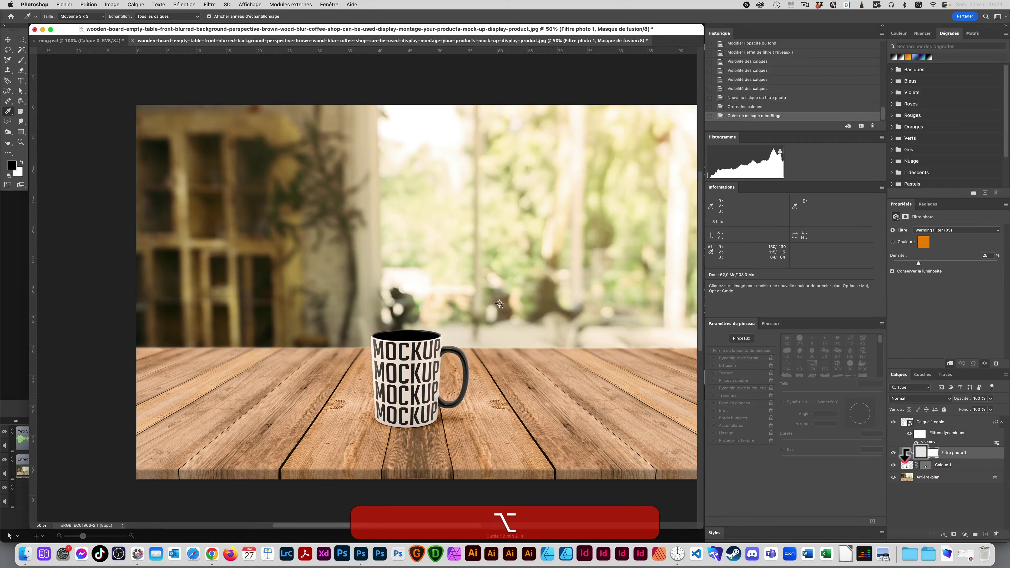
# Toggle the visibility of Filtre photo 1 to compare the mug's tint before and after
pyautogui.click(894, 453)
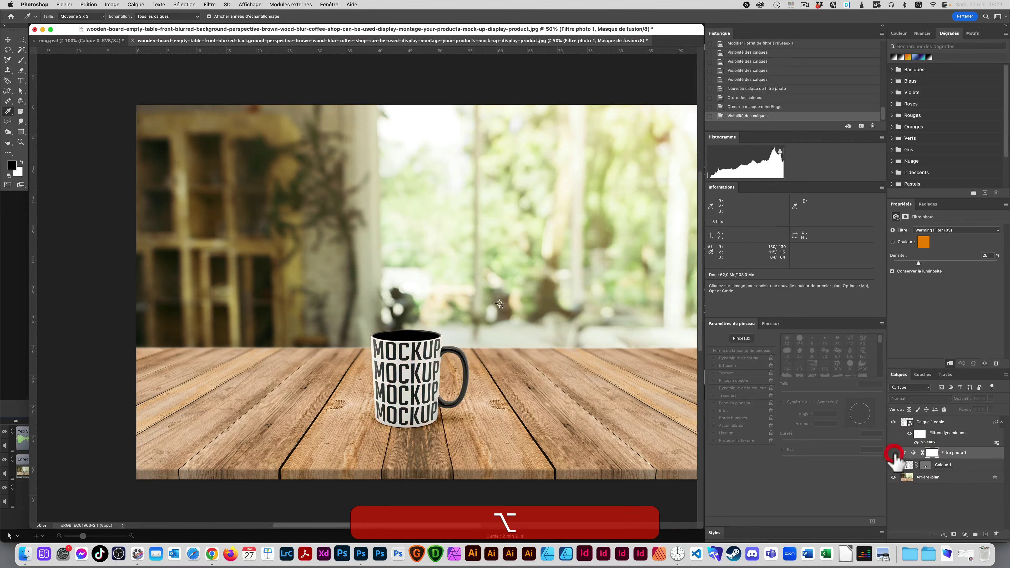
pyautogui.click(894, 453)
pyautogui.click(893, 453)
pyautogui.click(893, 453)
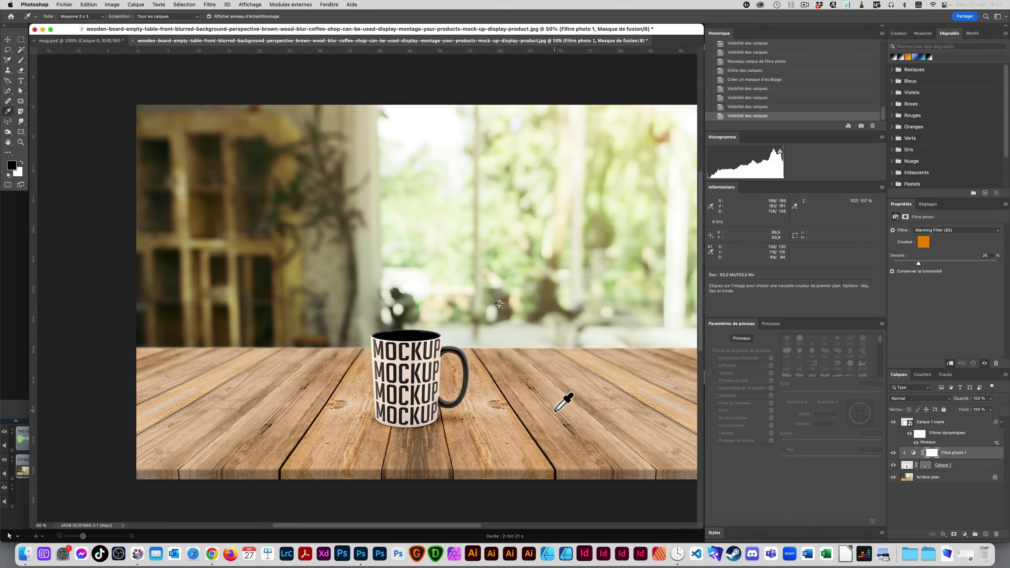
# Set Filtre photo 1 to a density of 31 %, trying Warming Filter (LBA) before returning to Warming Filter (85)
pyautogui.press('space')
pyautogui.keyDown('alt'); pyautogui.click(460, 367); pyautogui.keyUp('alt')
pyautogui.moveTo(390, 331); pyautogui.dragTo(387, 392)
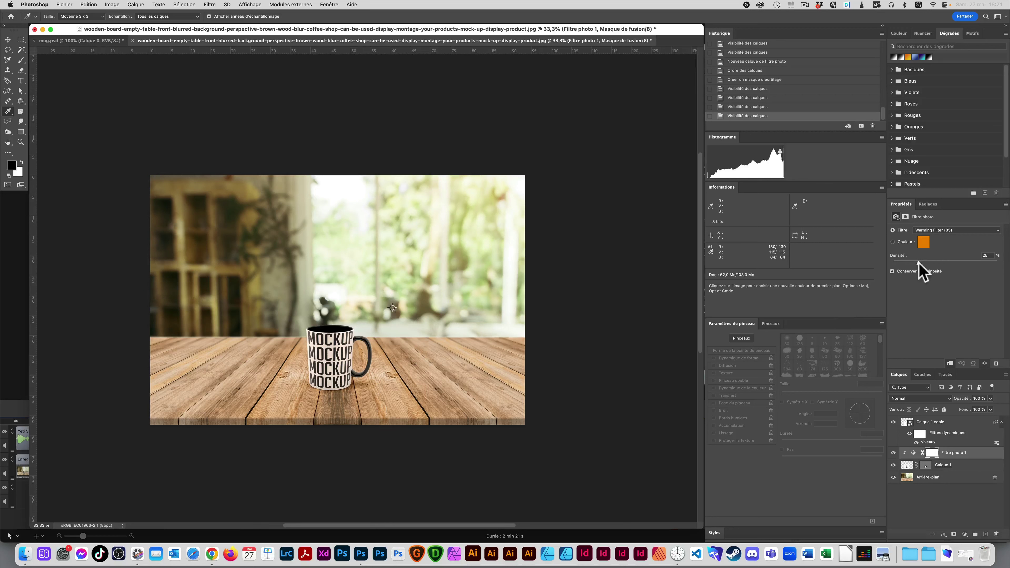
pyautogui.moveTo(977, 263); pyautogui.dragTo(917, 264)
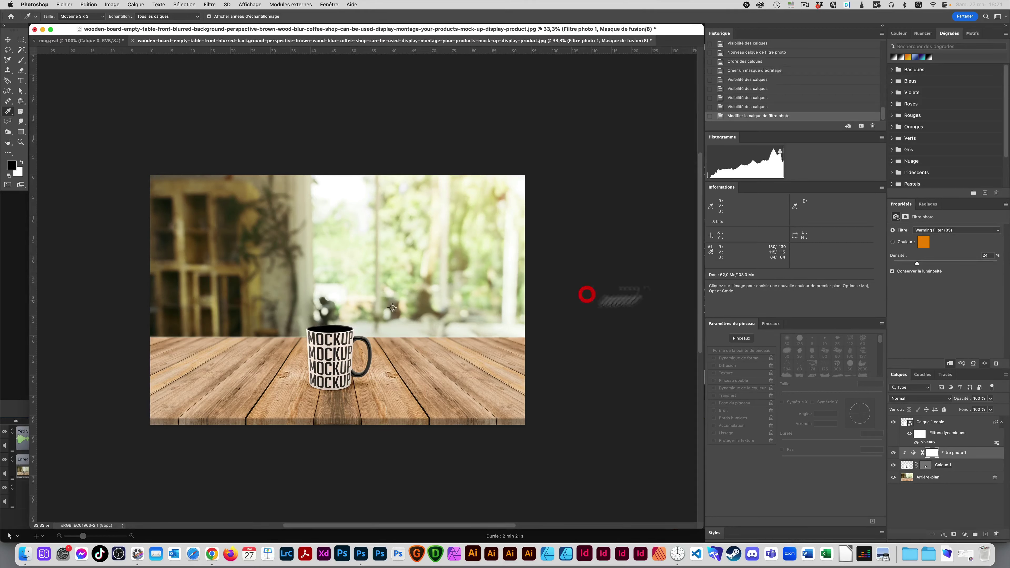
pyautogui.click(942, 230)
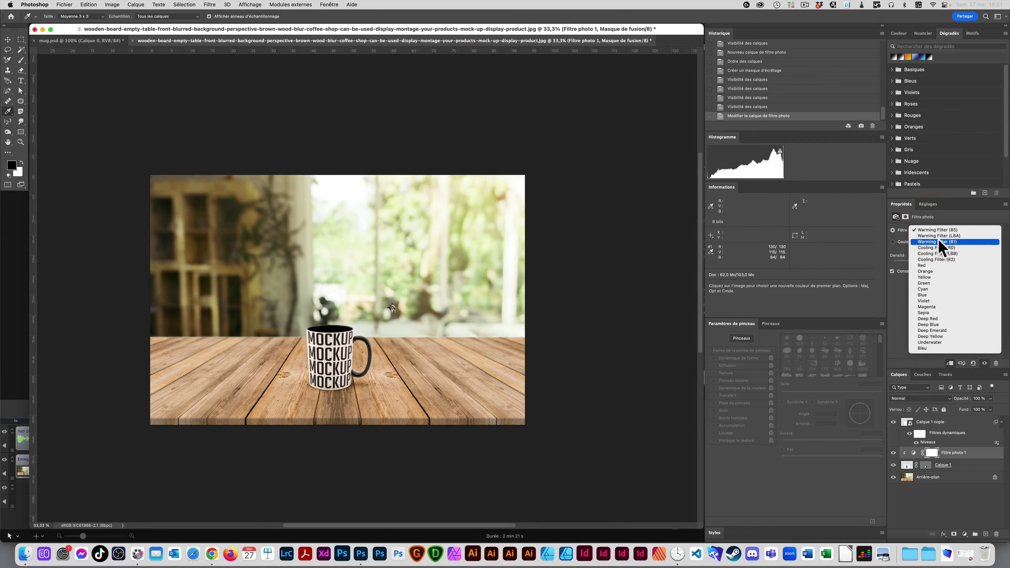
pyautogui.click(941, 236)
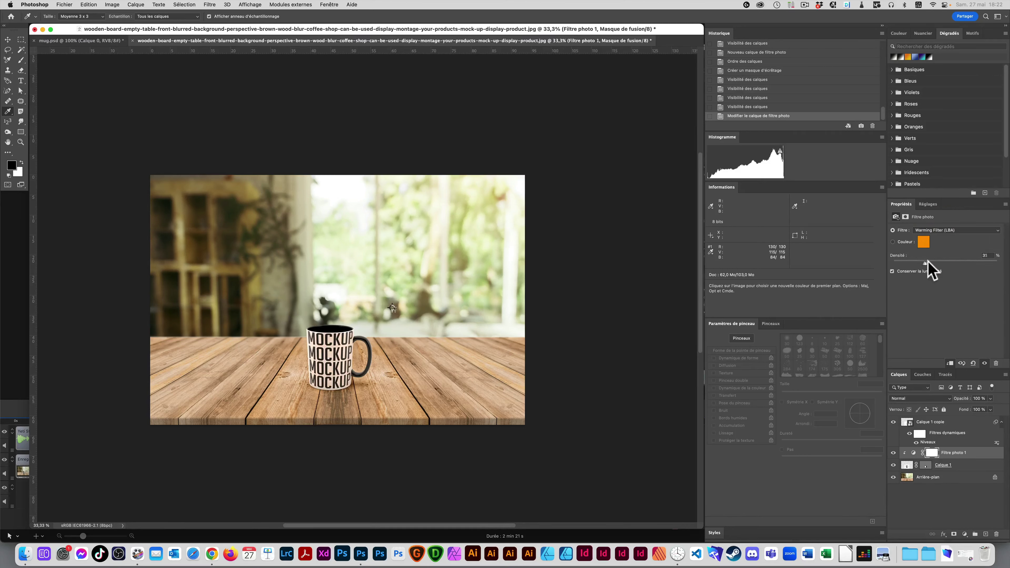
pyautogui.click(940, 230)
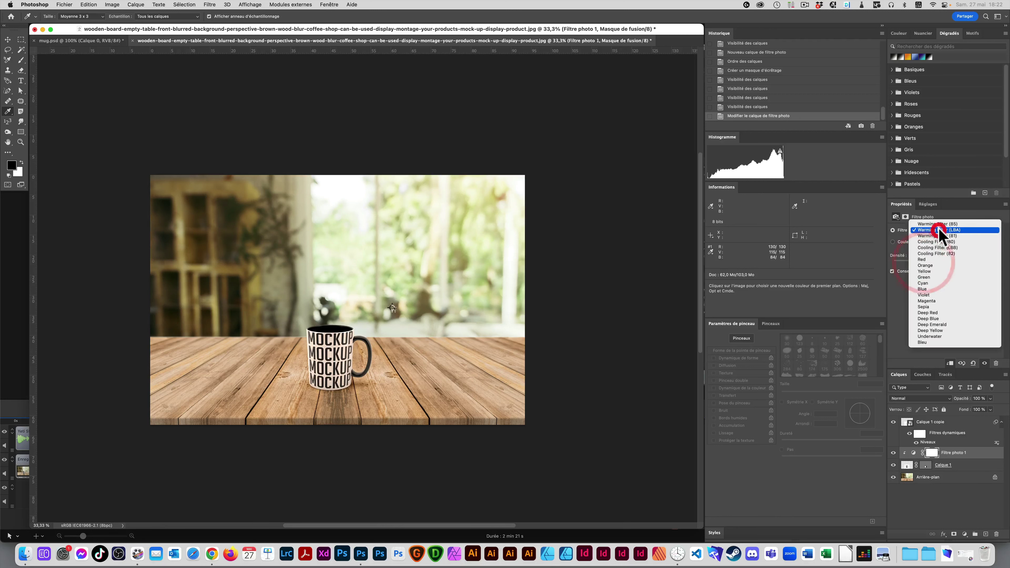
pyautogui.click(941, 224)
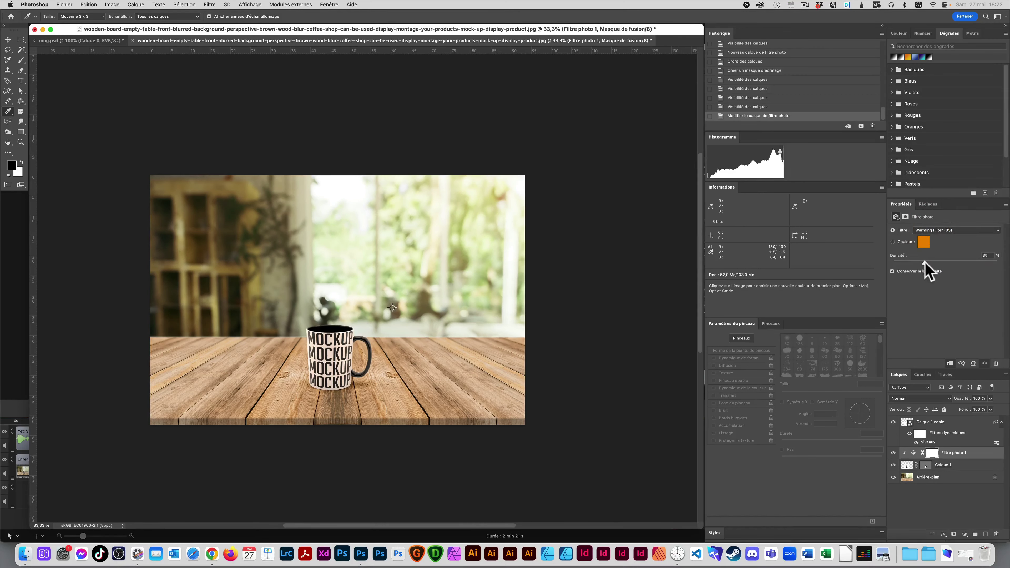
# Examine the mug's handle up close while toggling the visibility of Filtre photo 1
pyautogui.keyDown('alt'); pyautogui.keyDown('super'); pyautogui.click(341, 358); pyautogui.keyUp('super'); pyautogui.keyUp('alt')
pyautogui.keyDown('super'); pyautogui.click(341, 291); pyautogui.keyUp('super')
pyautogui.keyDown('super'); pyautogui.click(338, 289); pyautogui.keyUp('super')
pyautogui.moveTo(374, 260); pyautogui.dragTo(371, 372)
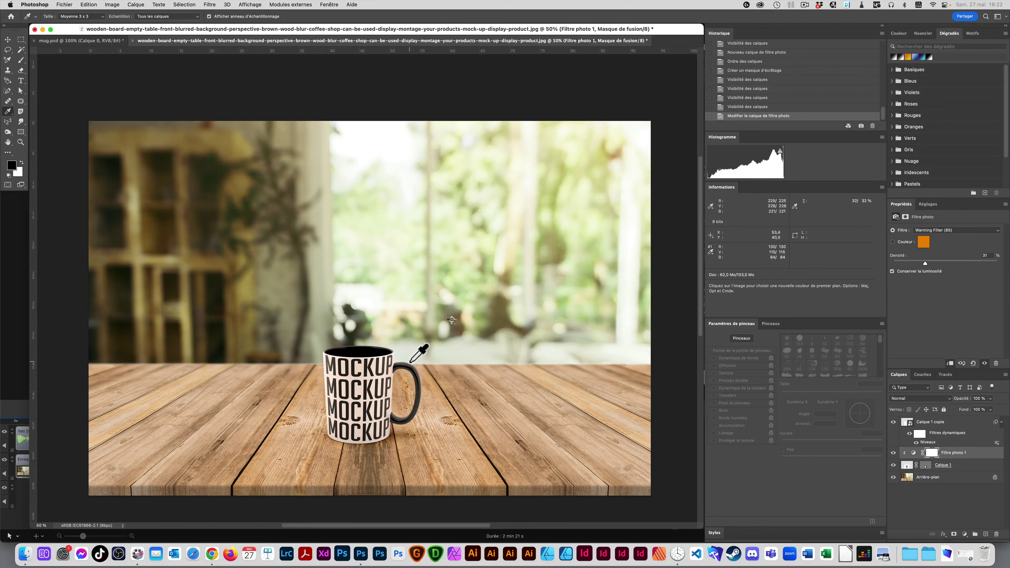
pyautogui.keyDown('super'); pyautogui.click(451, 407); pyautogui.keyUp('super')
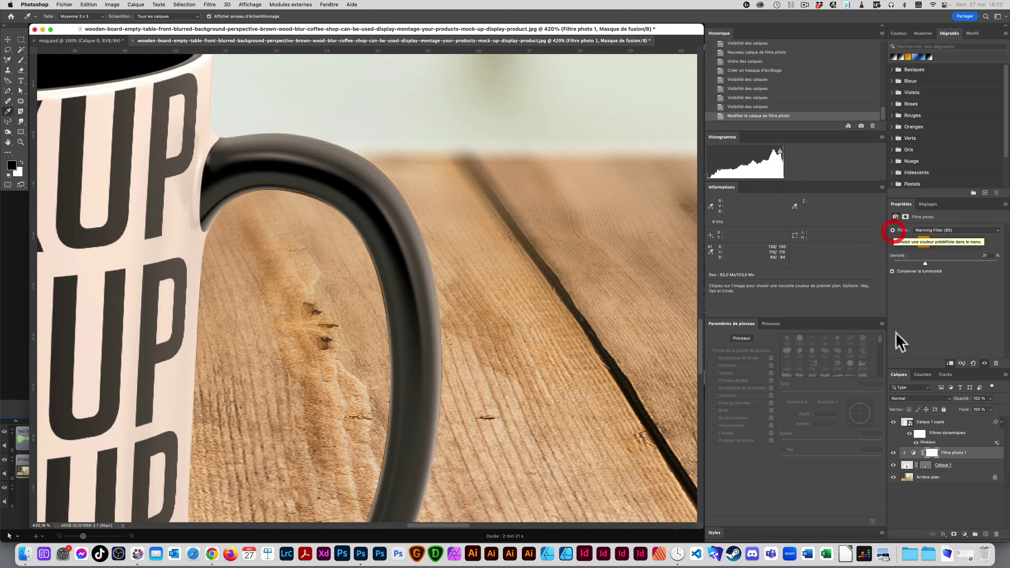
pyautogui.click(894, 454)
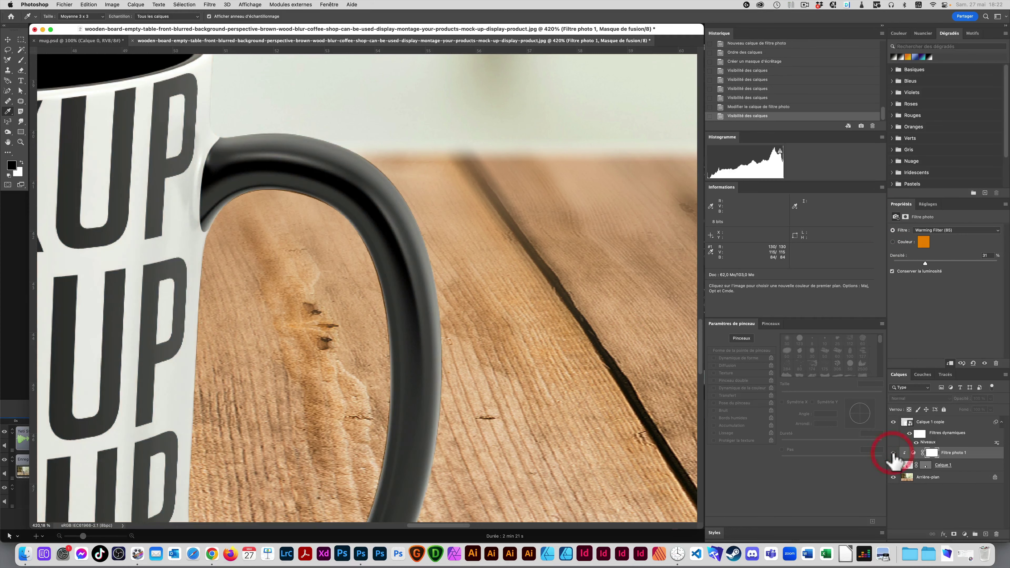
pyautogui.click(894, 454)
pyautogui.click(893, 453)
pyautogui.click(893, 453)
pyautogui.click(893, 453)
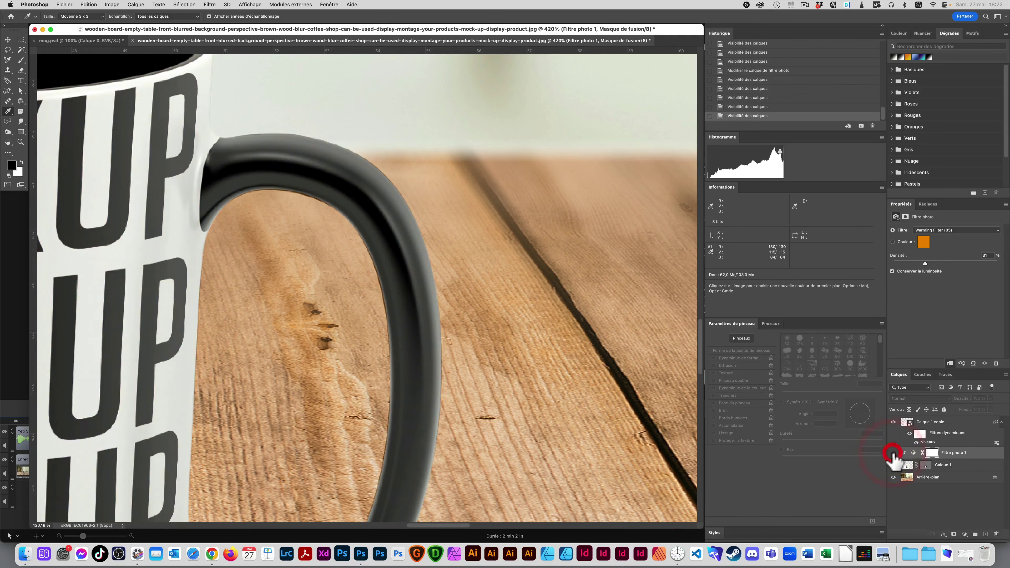
pyautogui.click(894, 454)
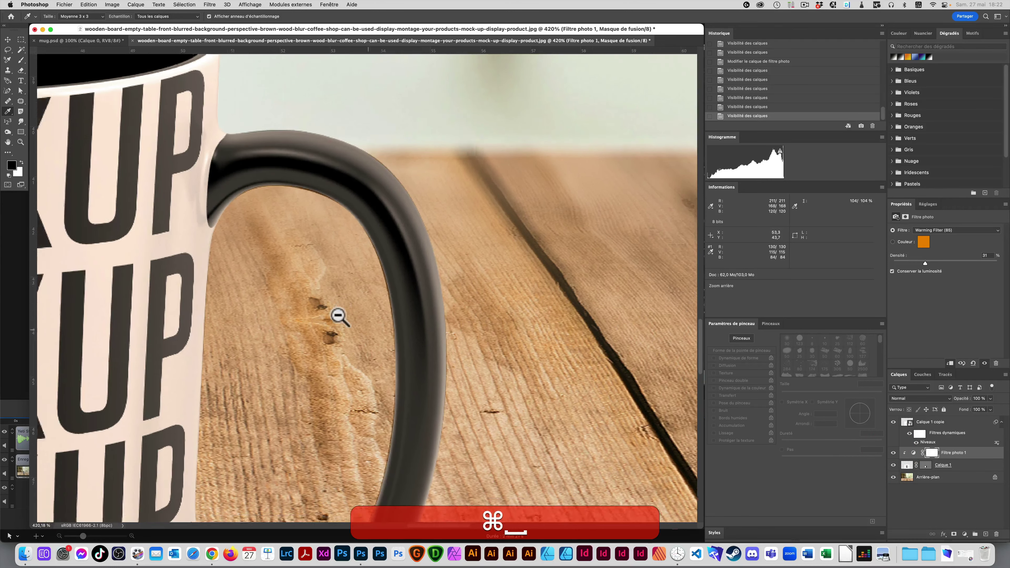
# In Filtre photo 1's blending options, try splitting Ce calque's white slider to 182 / 255, but keep only its black slider split at 0 / 142
pyautogui.keyDown('alt'); pyautogui.keyDown('super'); pyautogui.click(339, 316); pyautogui.keyUp('super'); pyautogui.keyUp('alt')
pyautogui.keyDown('alt'); pyautogui.keyDown('super'); pyautogui.click(334, 319); pyautogui.keyUp('super'); pyautogui.keyUp('alt')
pyautogui.moveTo(369, 323); pyautogui.dragTo(378, 322)
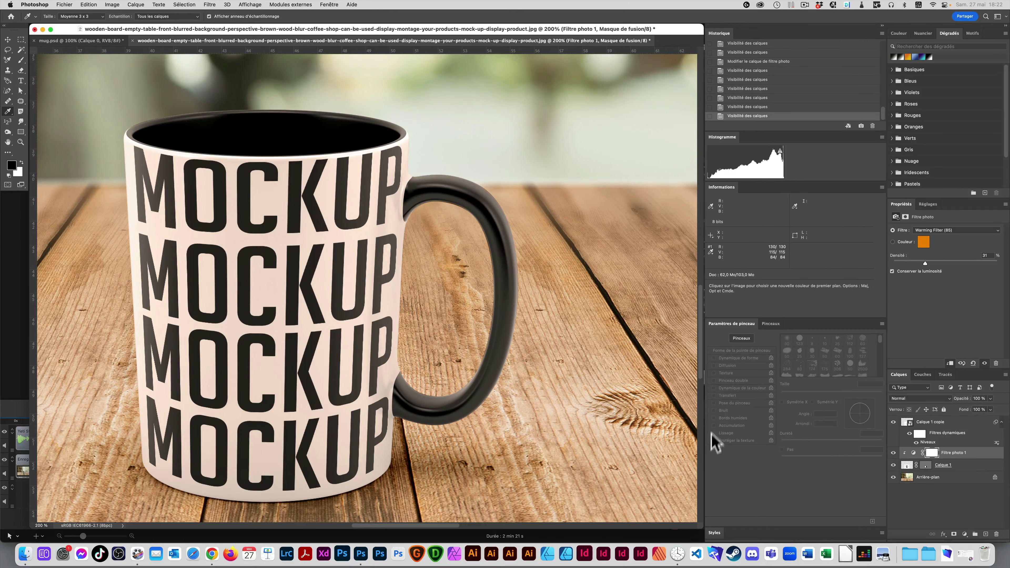
pyautogui.doubleClick(985, 456)
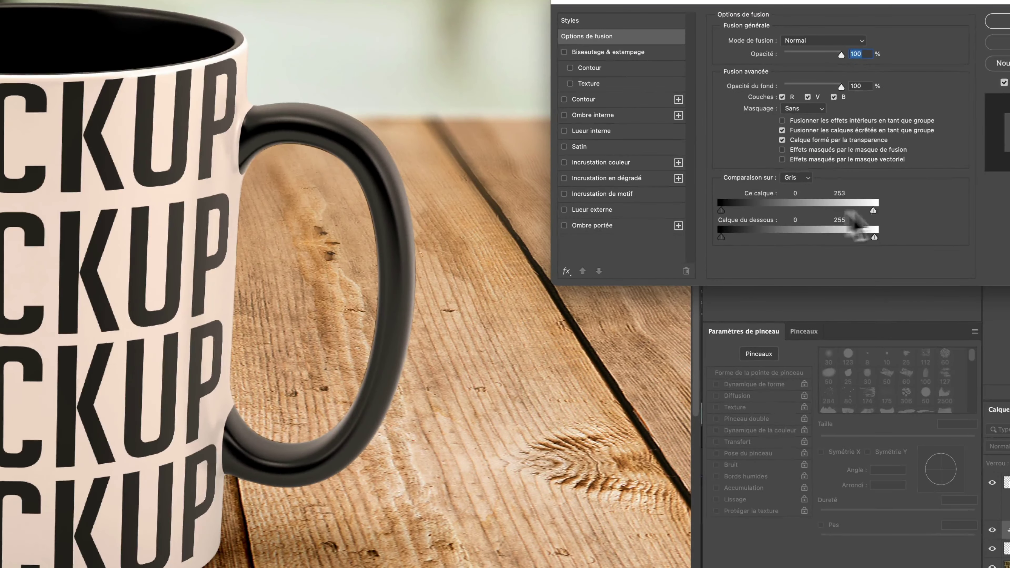
pyautogui.press('alt')
pyautogui.moveTo(874, 210); pyautogui.dragTo(900, 225)
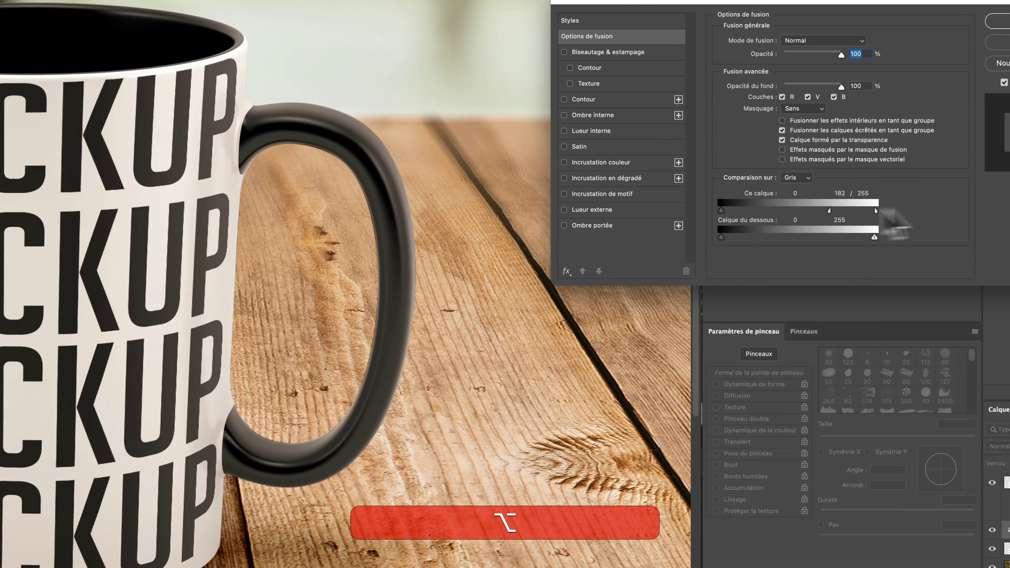
pyautogui.moveTo(721, 210); pyautogui.dragTo(668, 209)
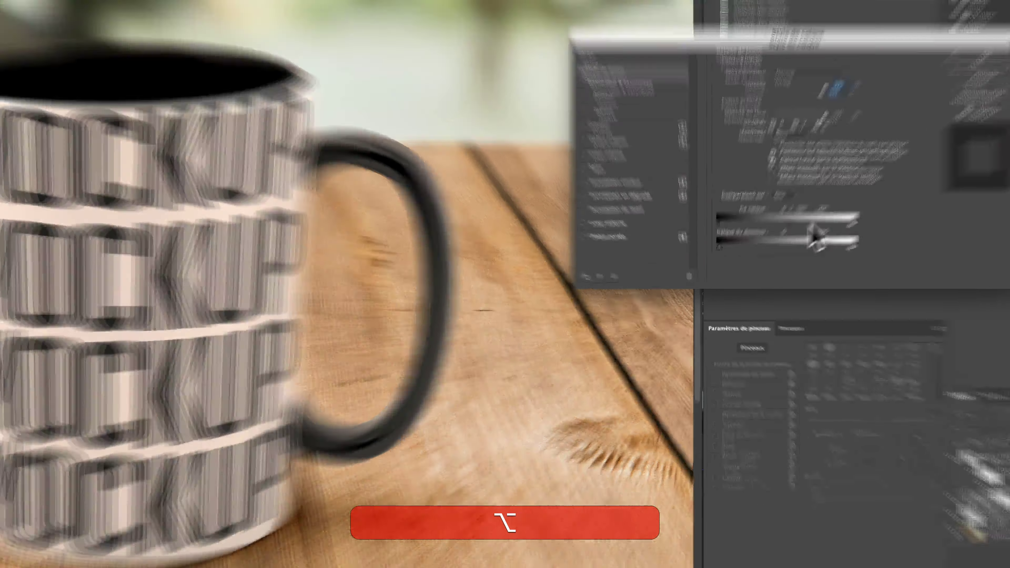
pyautogui.moveTo(813, 237); pyautogui.dragTo(778, 250)
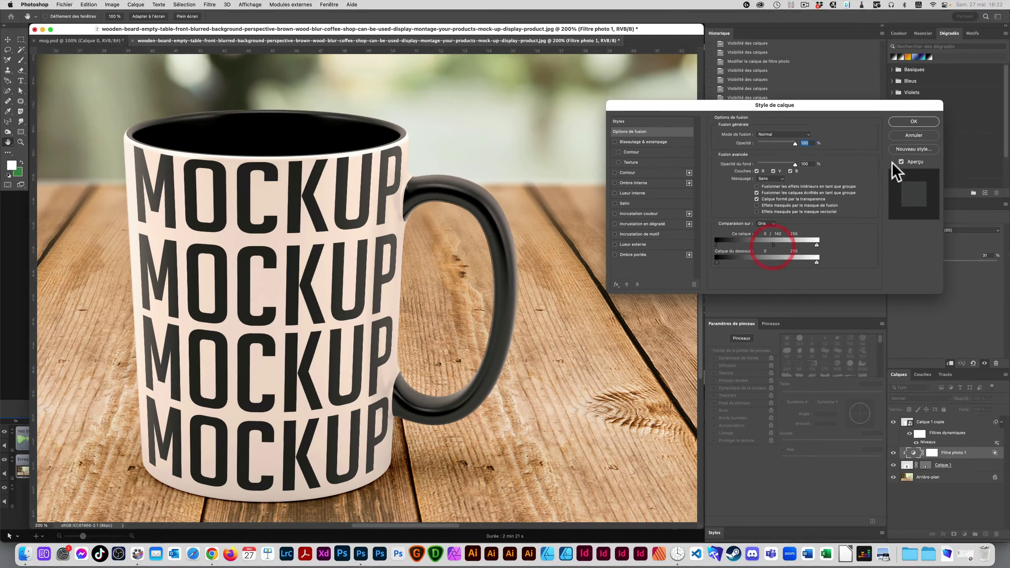
# Compare the mug's tint with the layer style preview off and on, and apply the blending options to Filtre photo 1
pyautogui.click(902, 162)
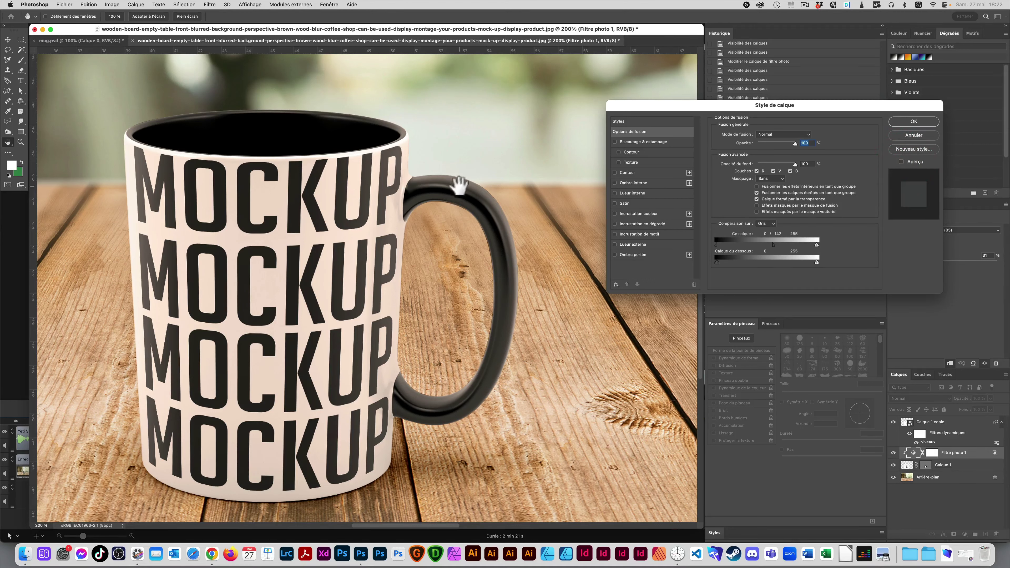
pyautogui.click(902, 162)
pyautogui.click(900, 123)
pyautogui.press('super+minus')
pyautogui.press('super+minus')
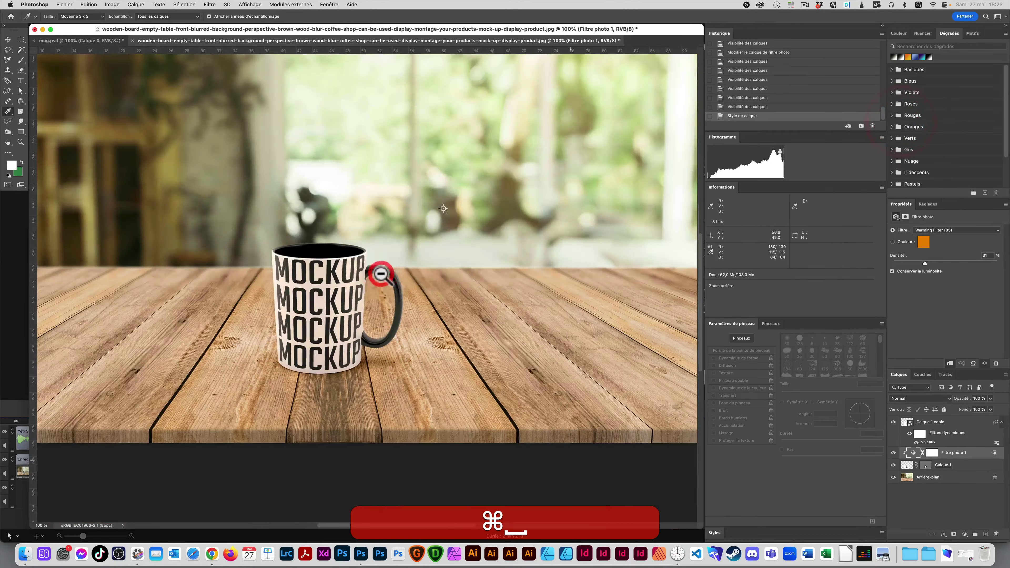
pyautogui.press('super+minus')
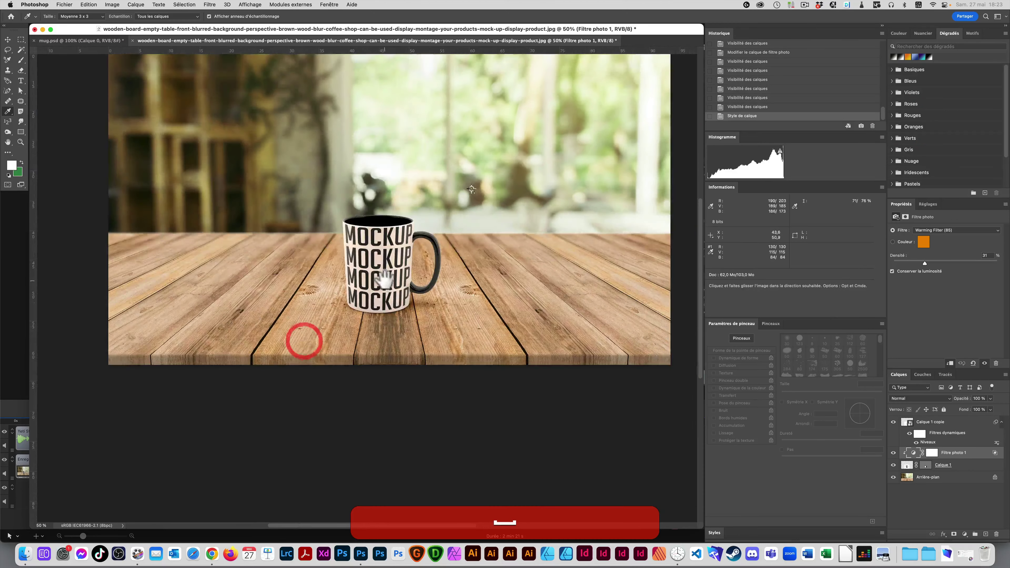
pyautogui.press('space')
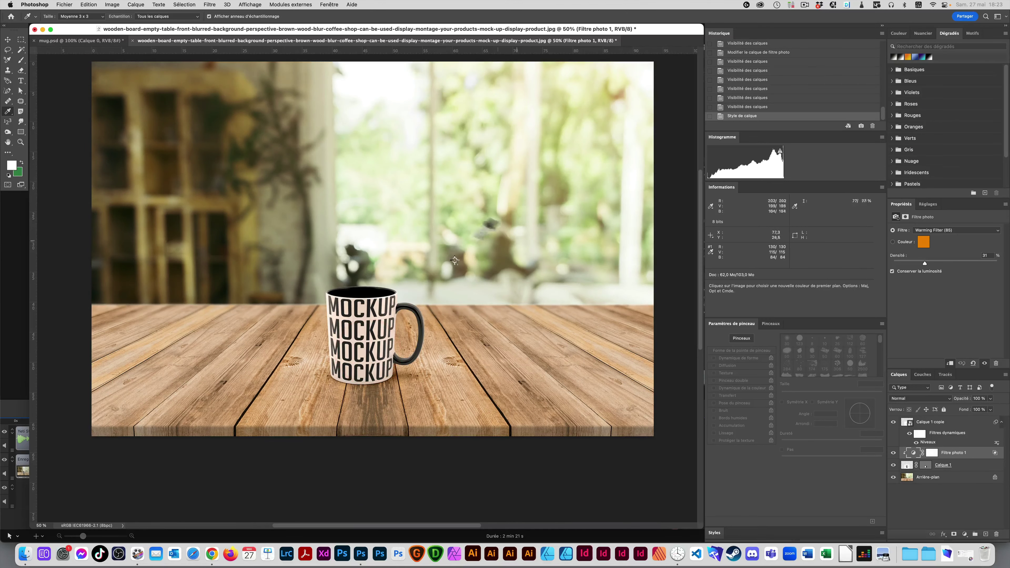